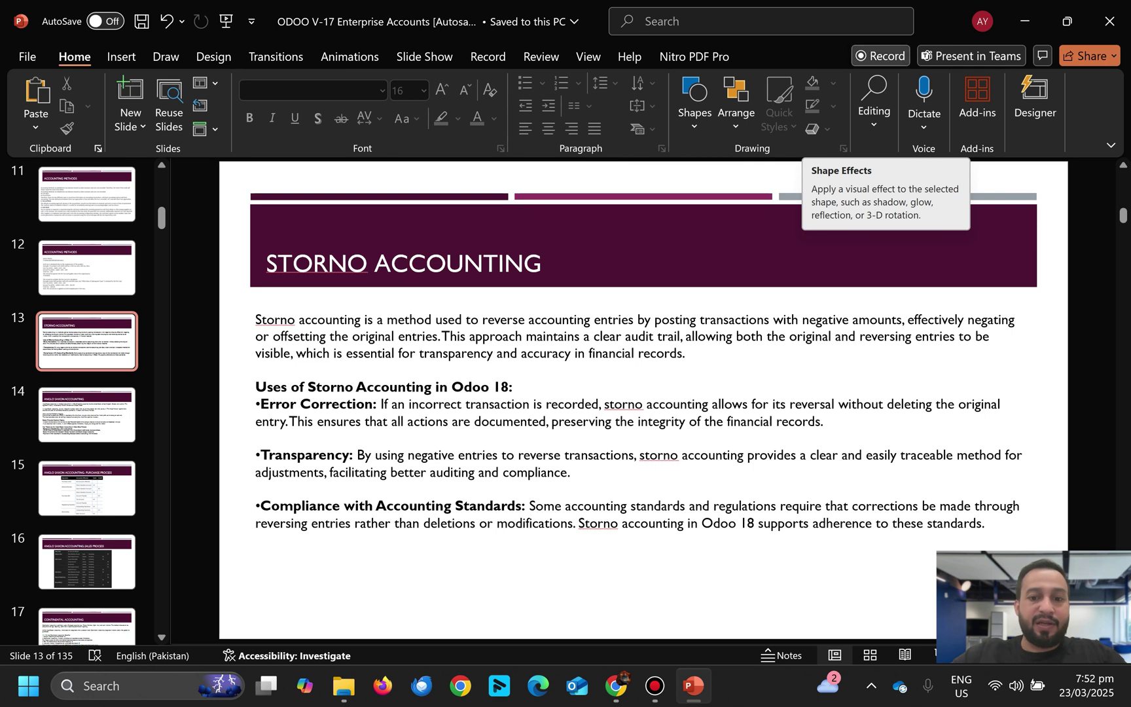
- Switch to Odoo in Chrome, open the Accounting app and go to its configuration settings
left_click(616, 685)
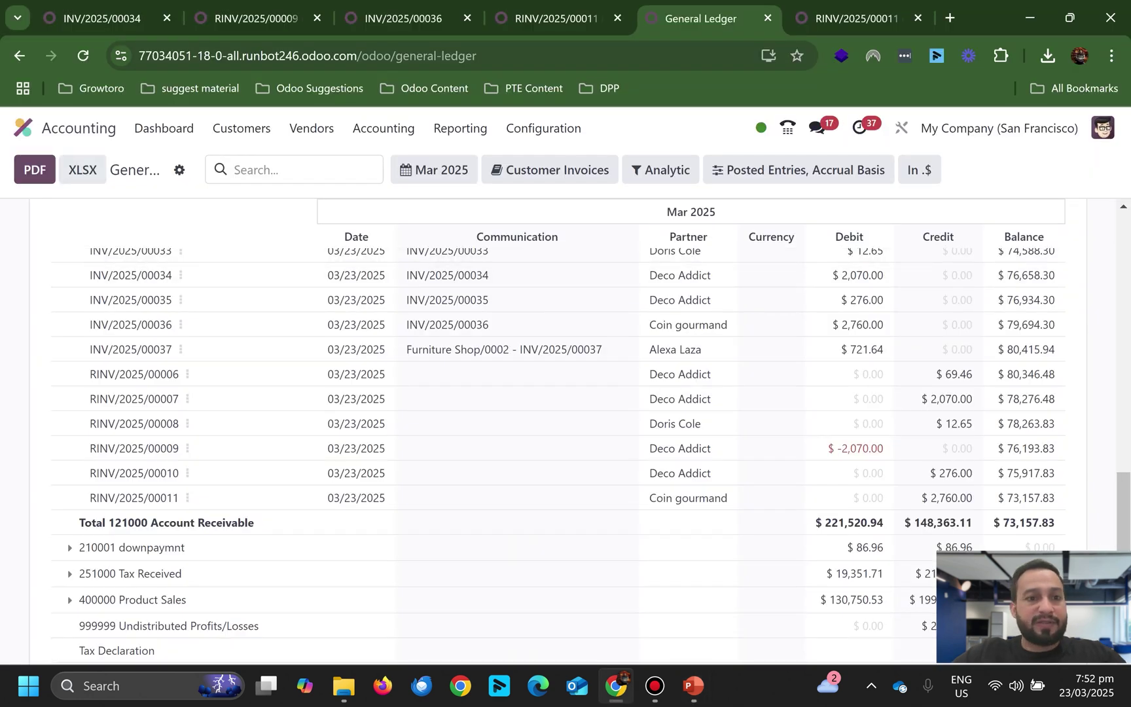
left_click(23, 128)
type("ac")
key("Return")
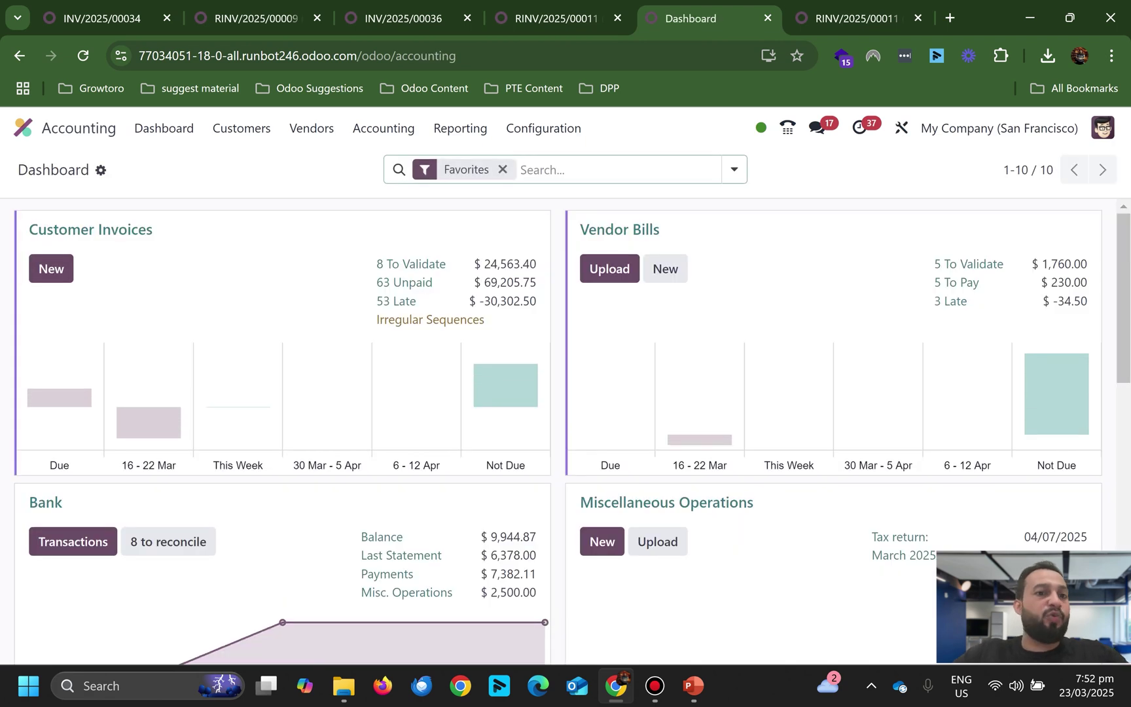
left_click(242, 127)
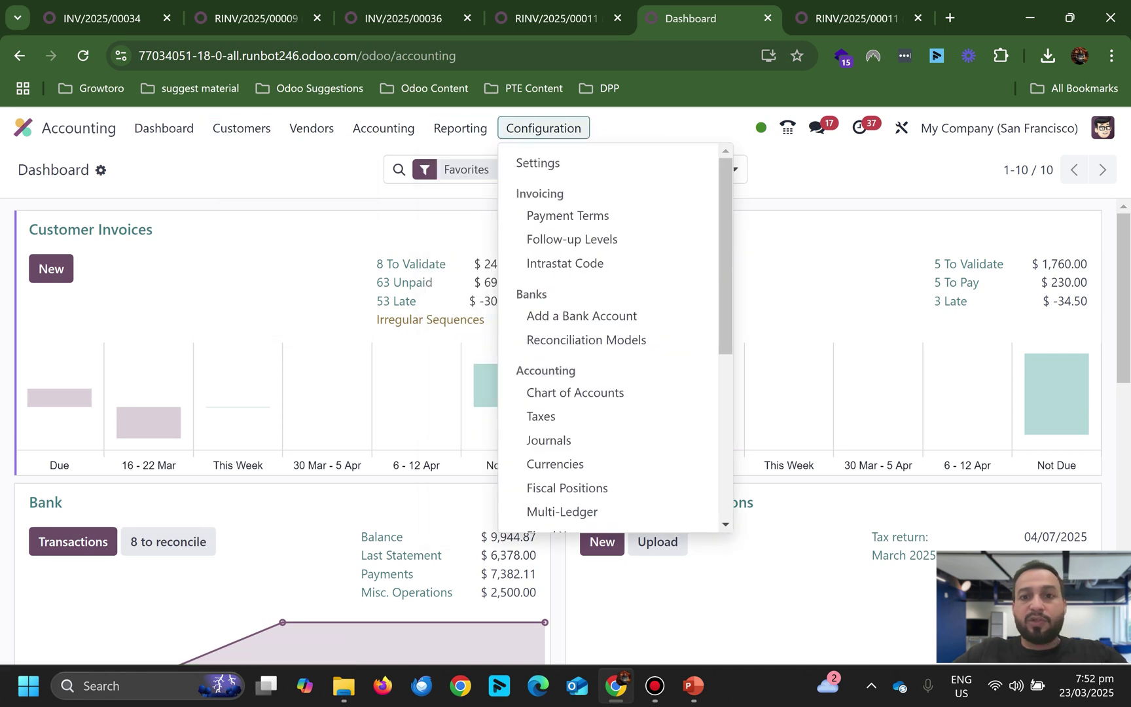
left_click(544, 127)
left_click(543, 127)
left_click(538, 162)
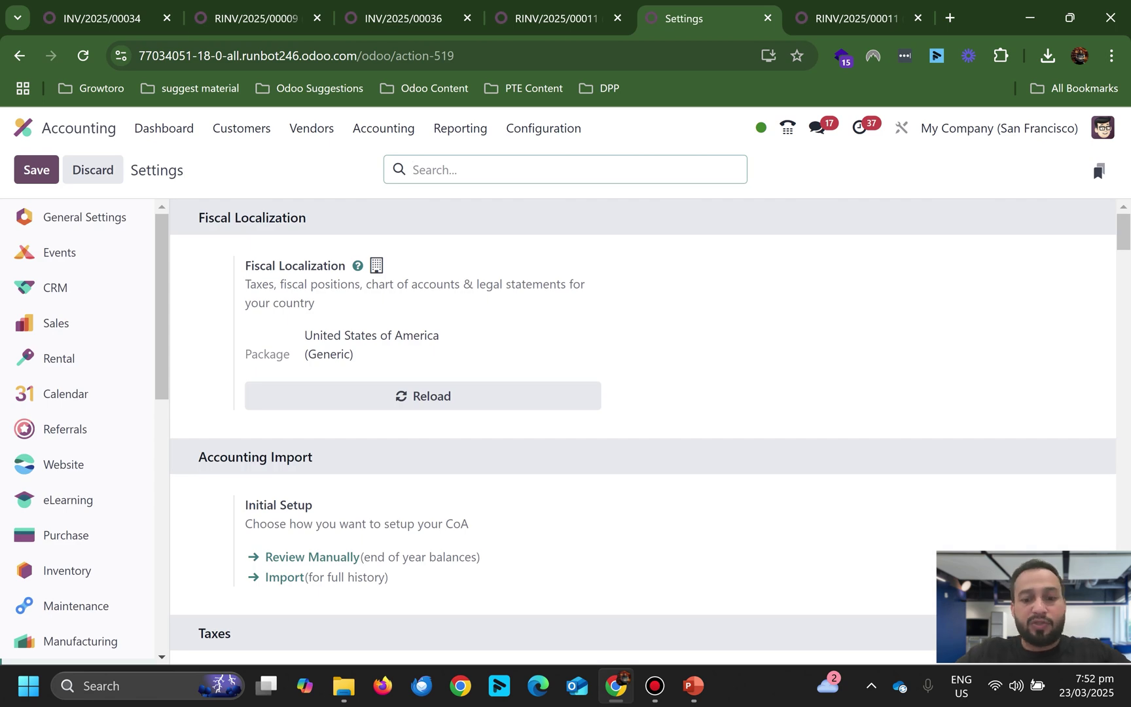
- Search the settings for "storno" to find the Storno accounting option
type("ston")
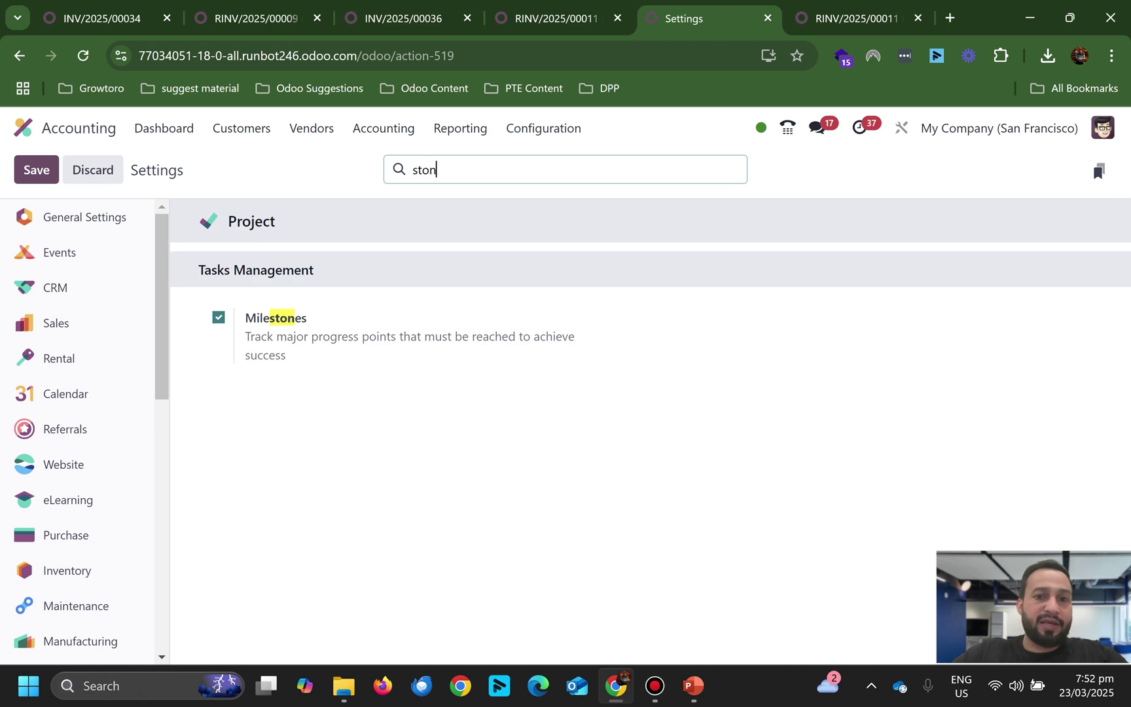
key("BackSpace")
key("BackSpace")
type("ot")
key("BackSpace")
key("BackSpace")
type("or")
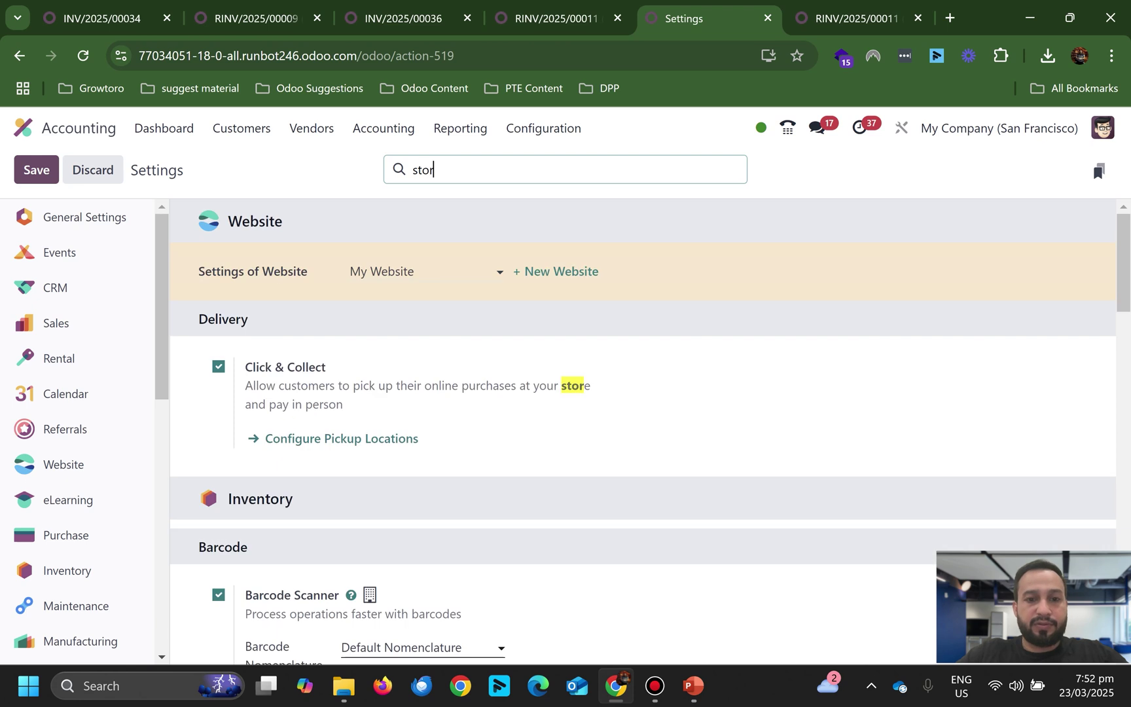
type("no")
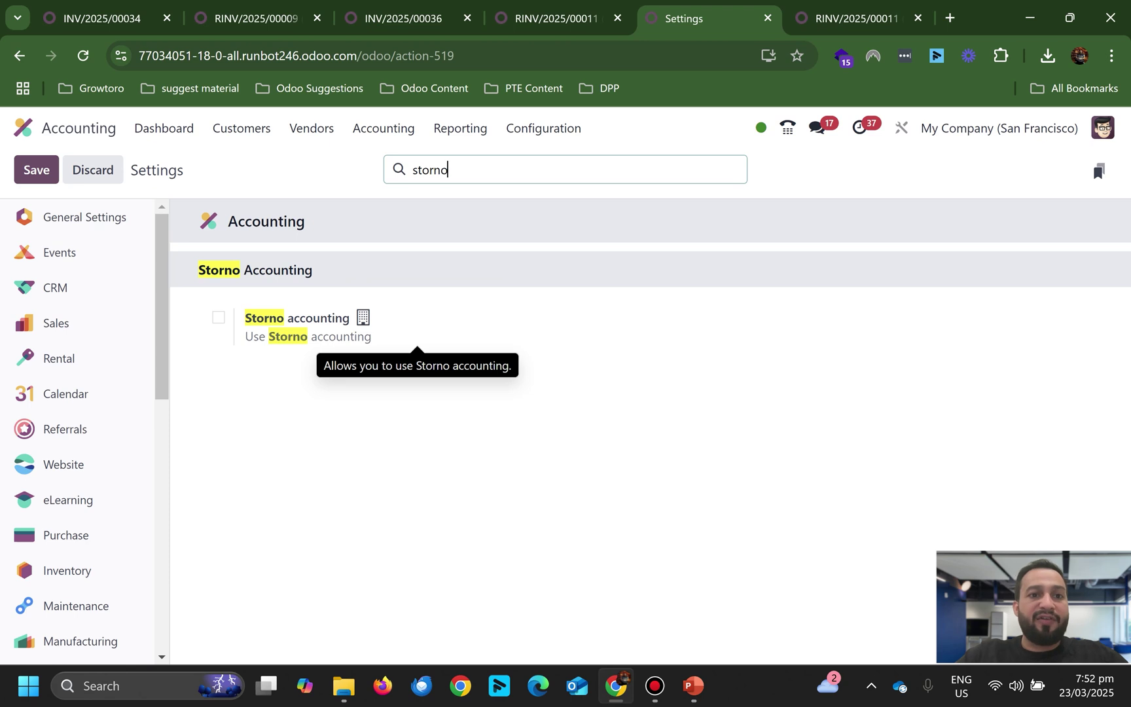
- Create a new customer invoice and choose an individual customer from the full partner list
left_click(241, 128)
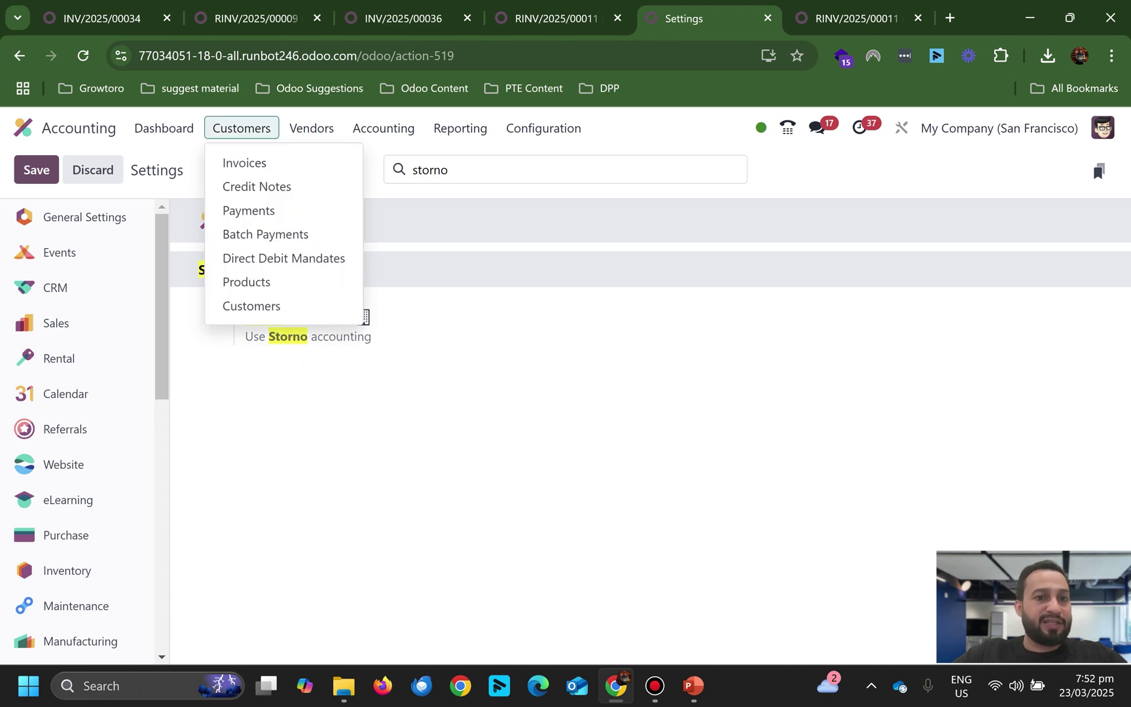
left_click(245, 162)
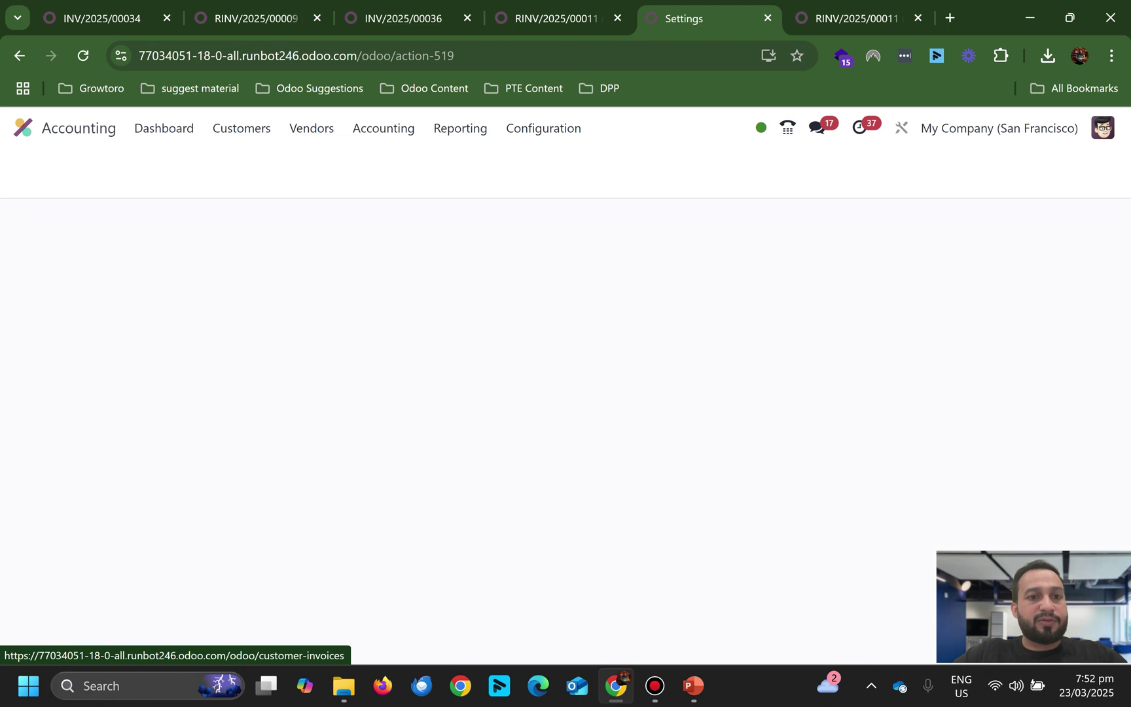
left_click(36, 169)
left_click(216, 348)
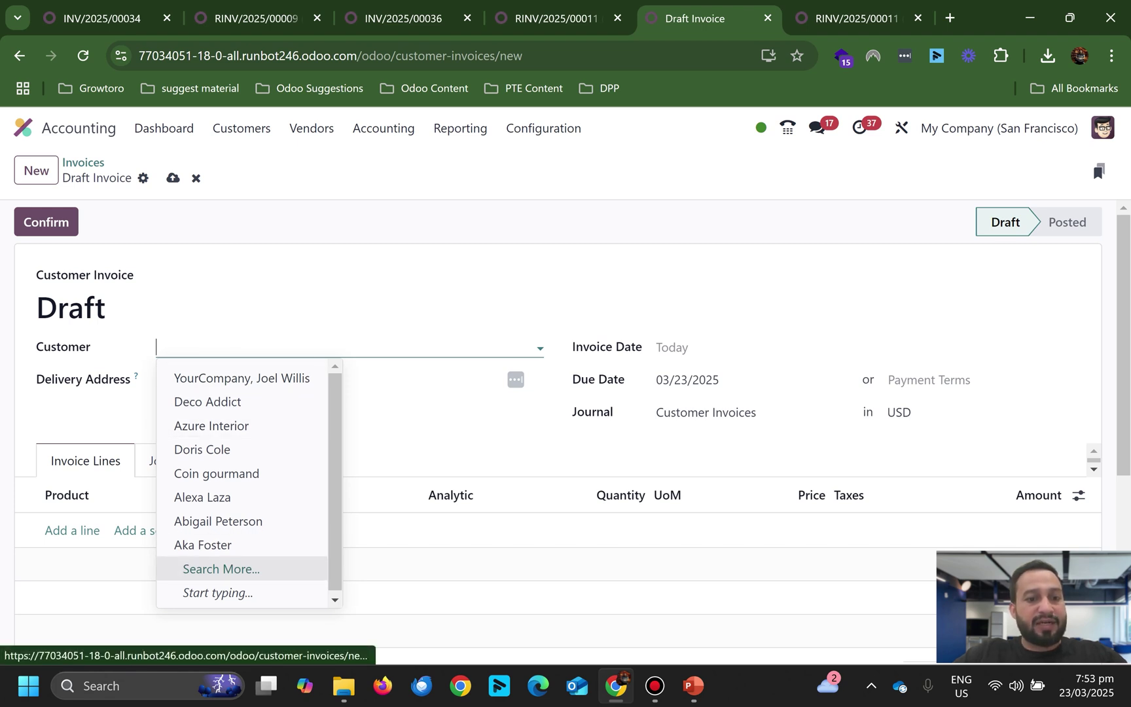
left_click(222, 568)
scroll(557, 419, "down", 5)
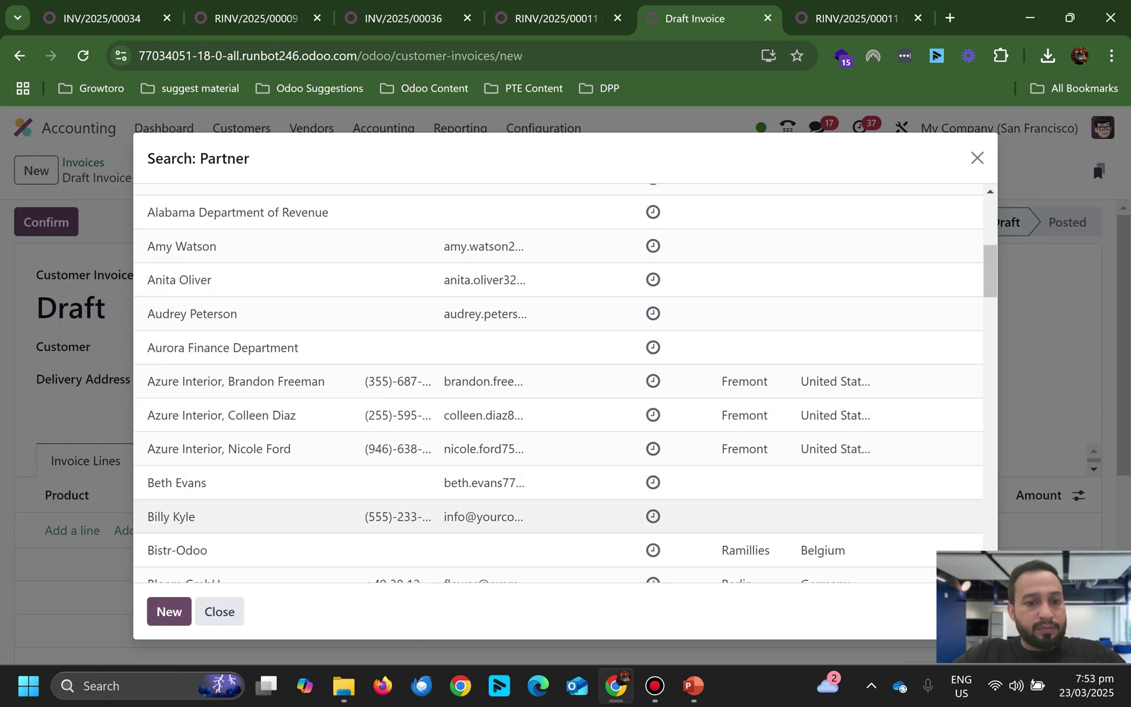
left_click(287, 517)
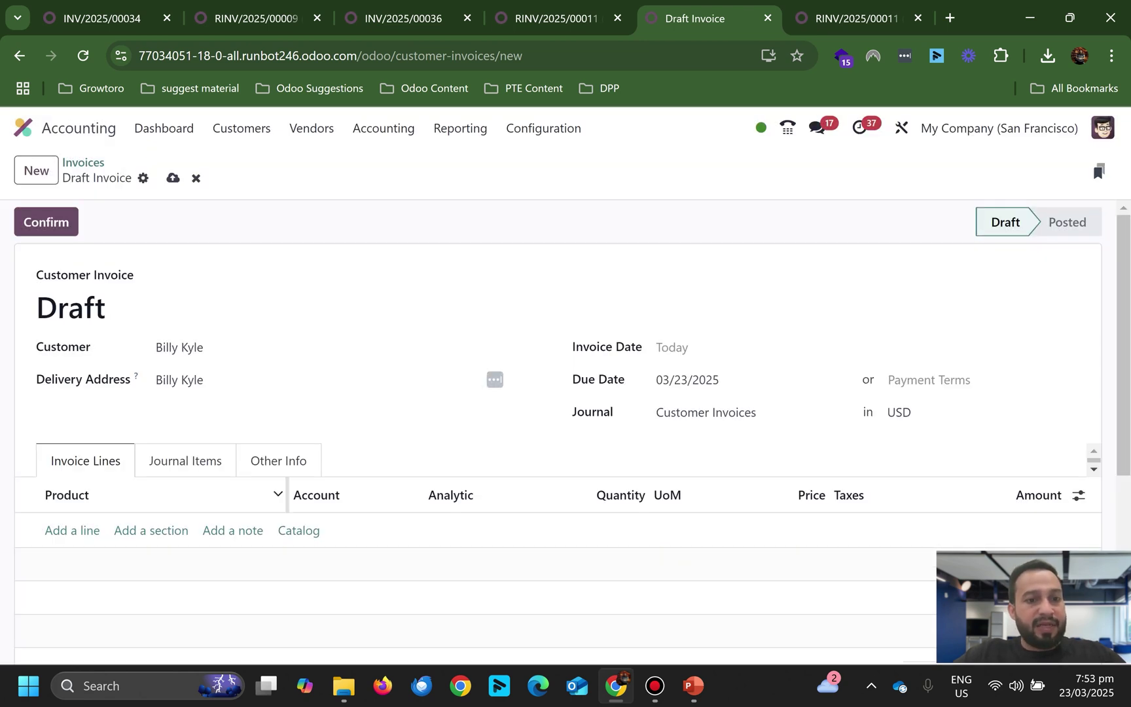
- Add an invoice line for [CONS_0002] Simple Pen with a quantity of 2500
scroll(288, 495, "down", 3)
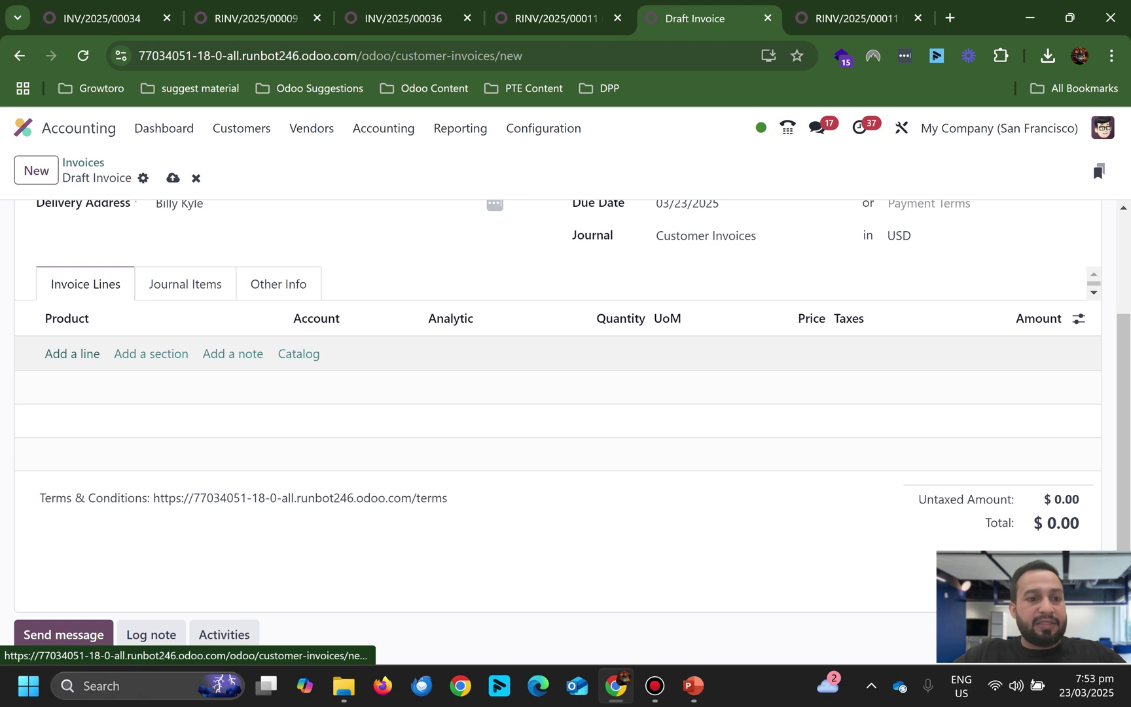
left_click(72, 353)
left_click(72, 353)
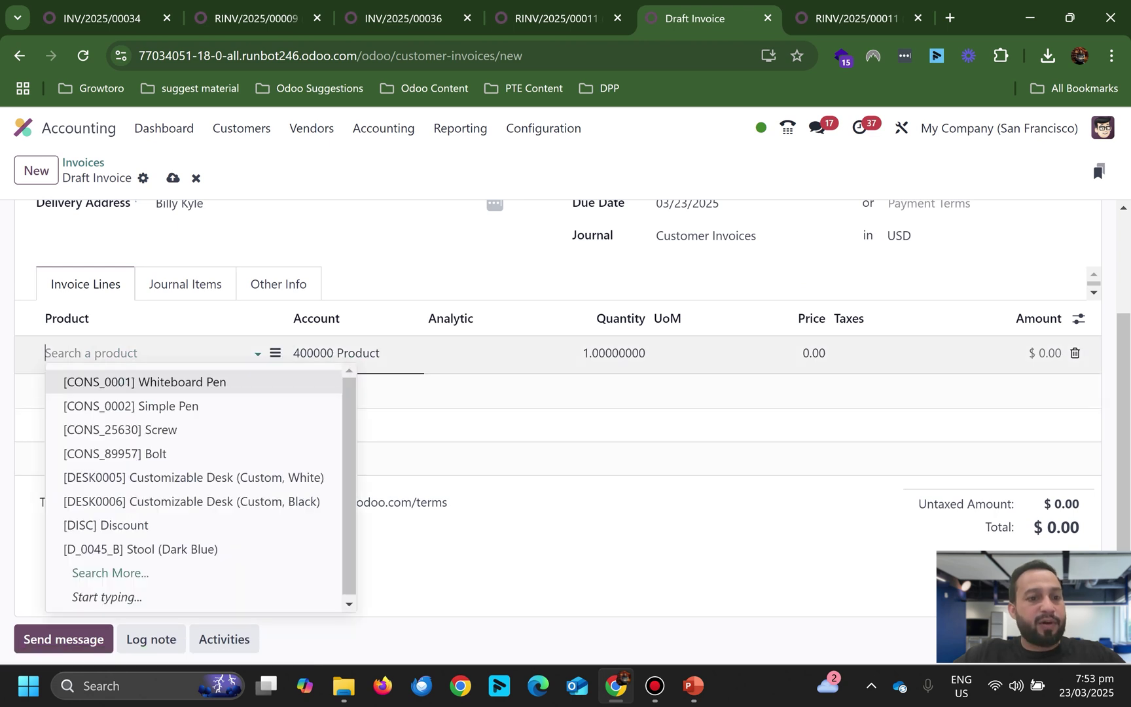
key("Return")
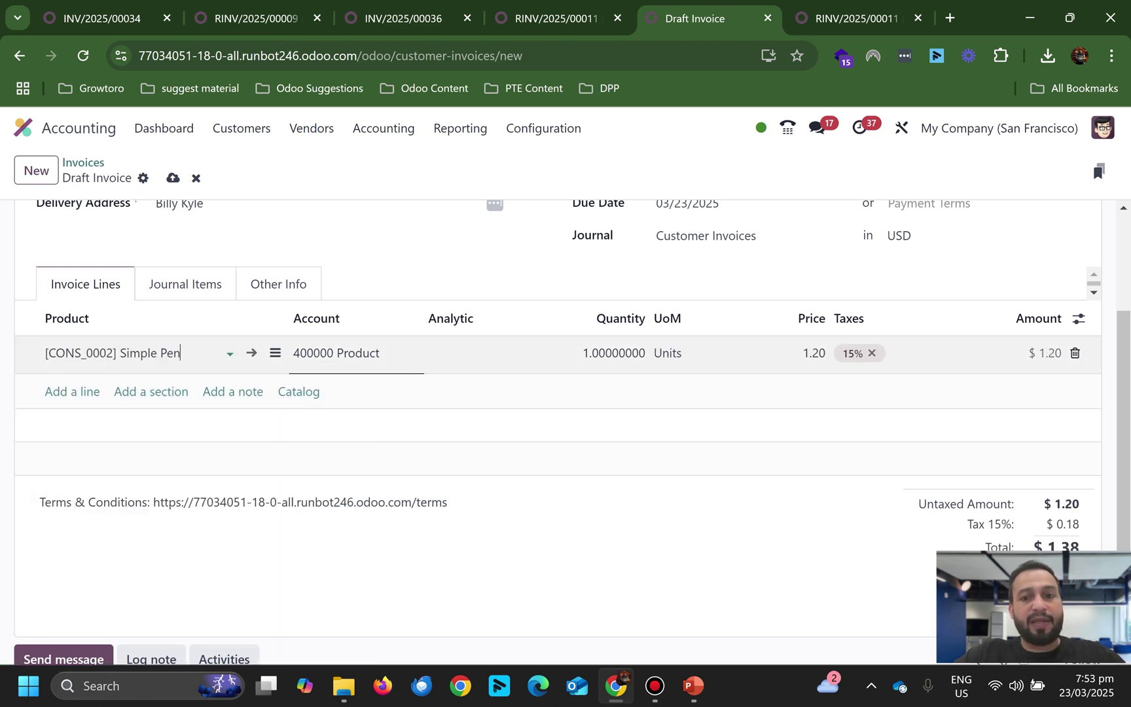
type("2000")
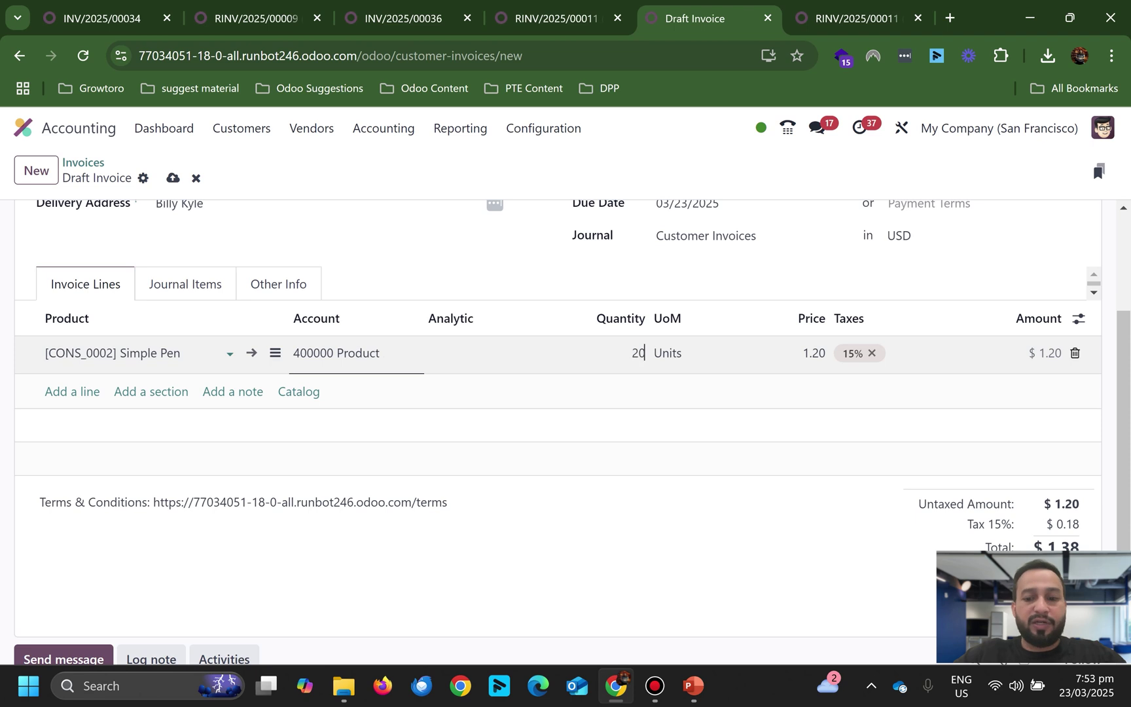
key("Tab")
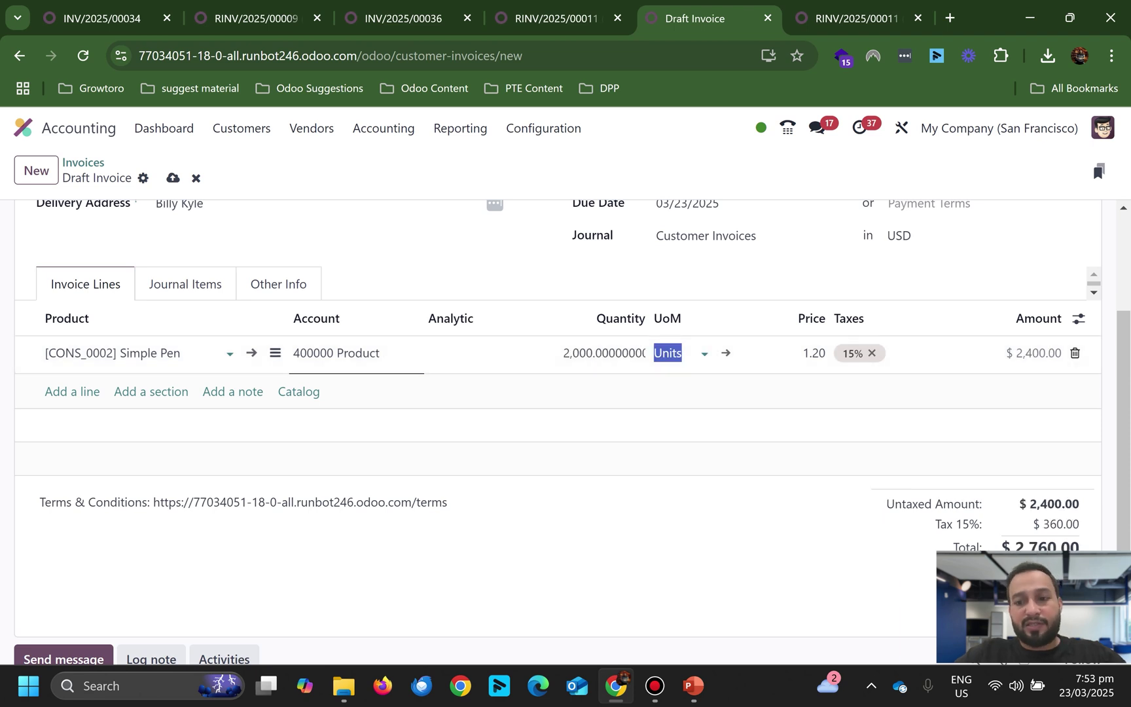
key("shift+Tab")
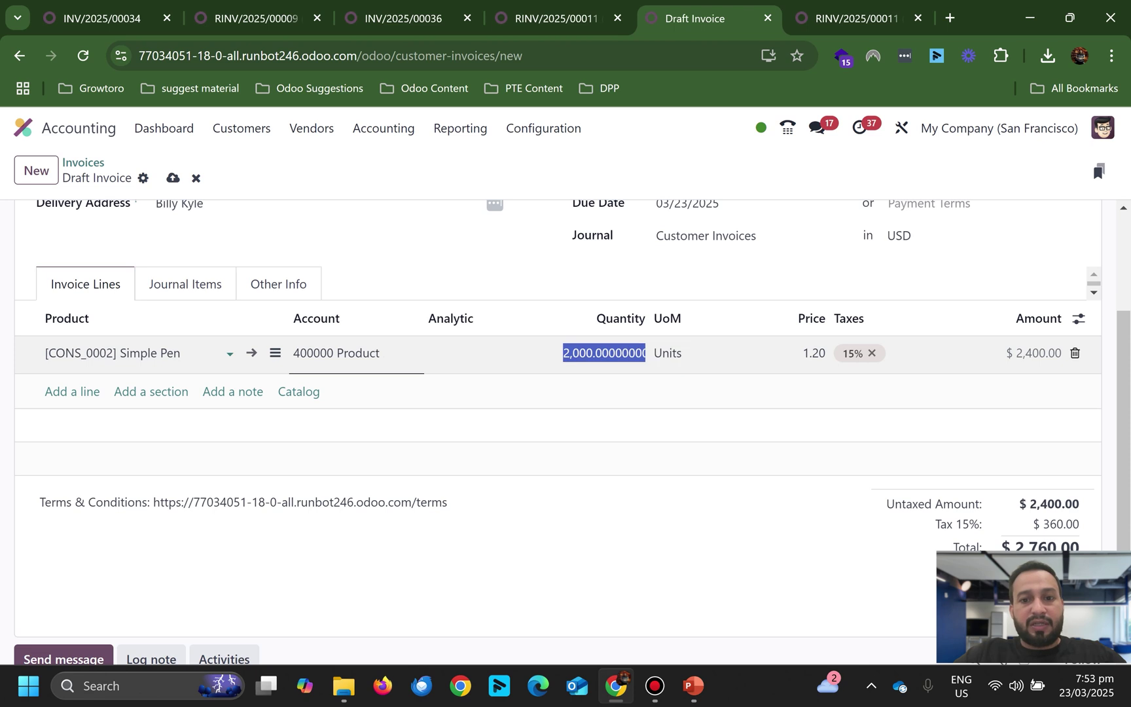
type("2500")
key("Tab")
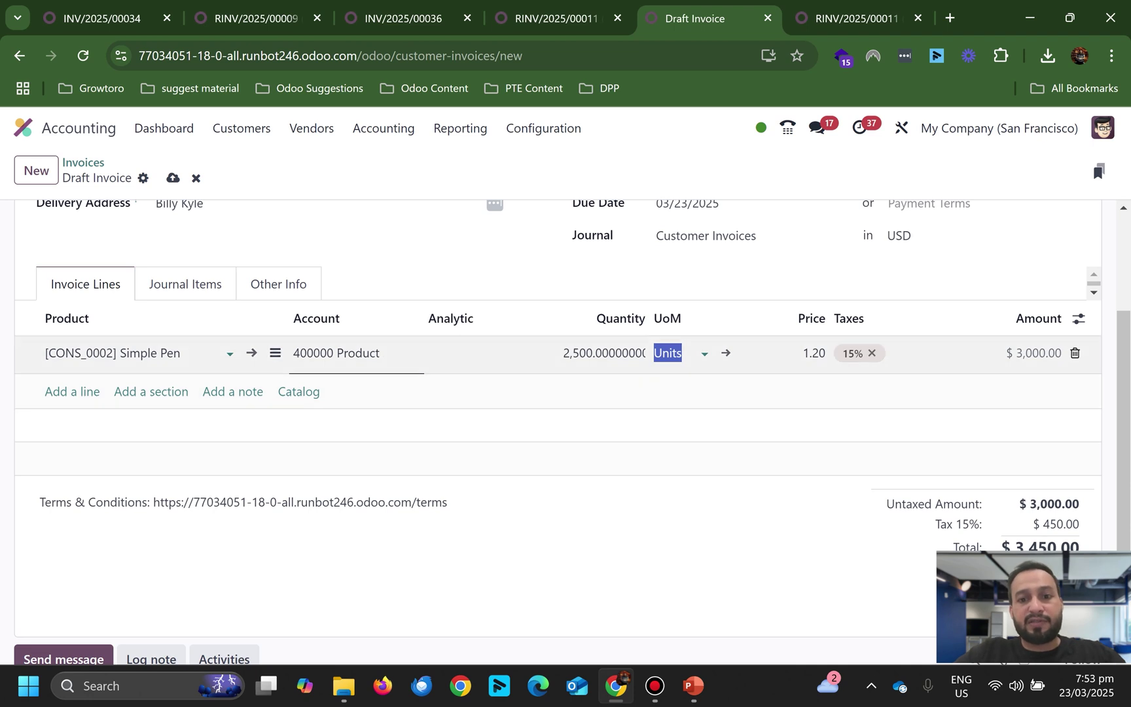
- Confirm the draft invoice and review the debits and credits in its journal items
scroll(557, 426, "up", 3)
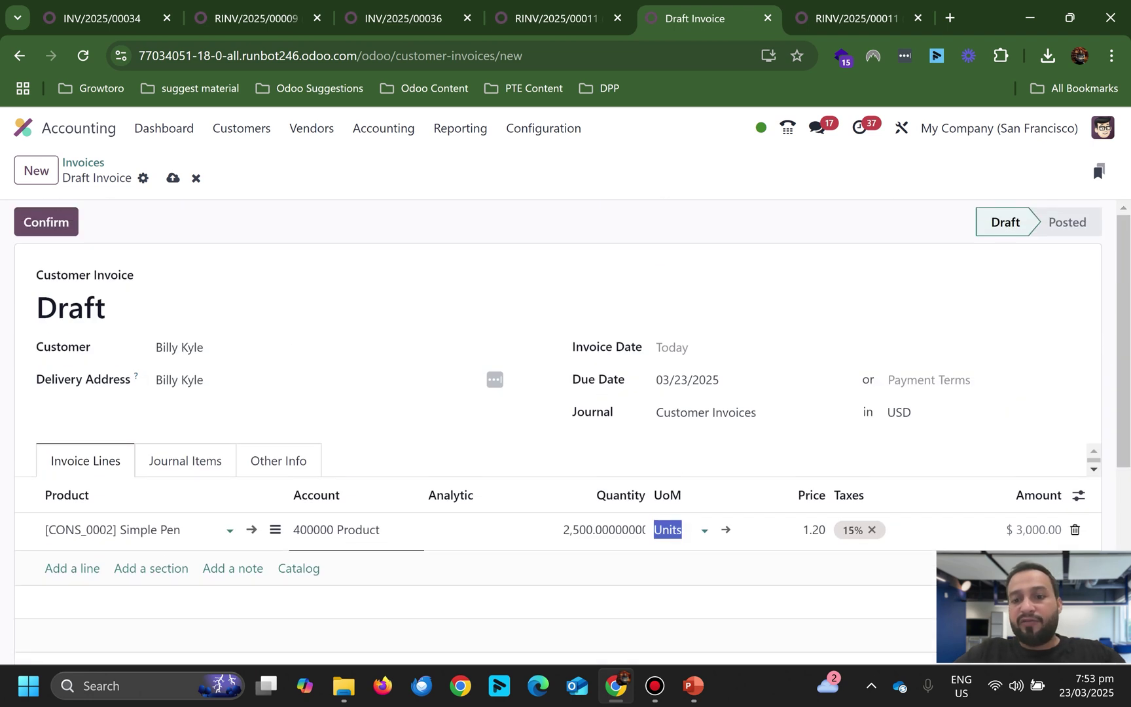
left_click(46, 222)
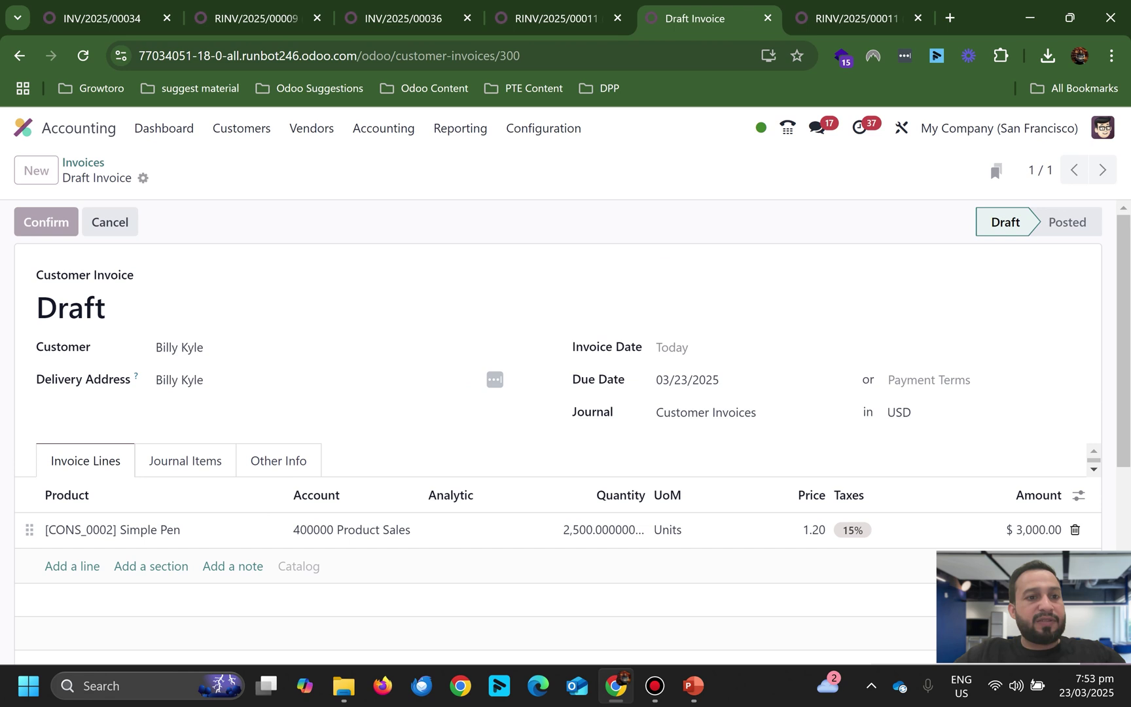
left_click(185, 458)
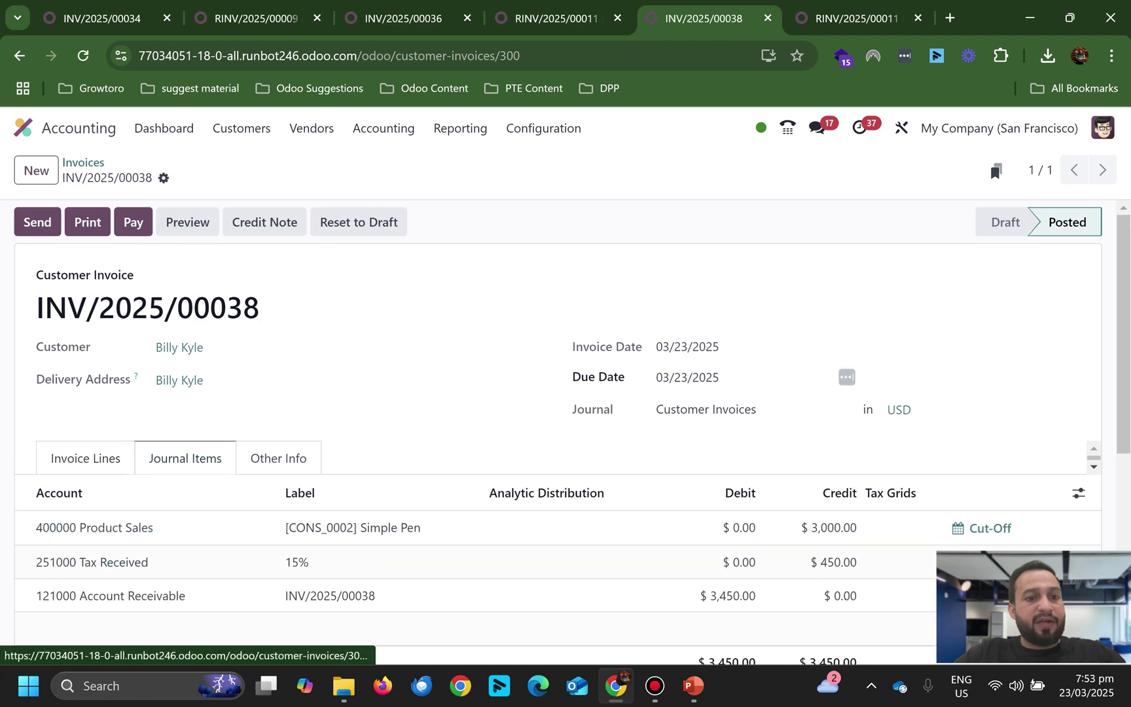
scroll(185, 459, "down", 3)
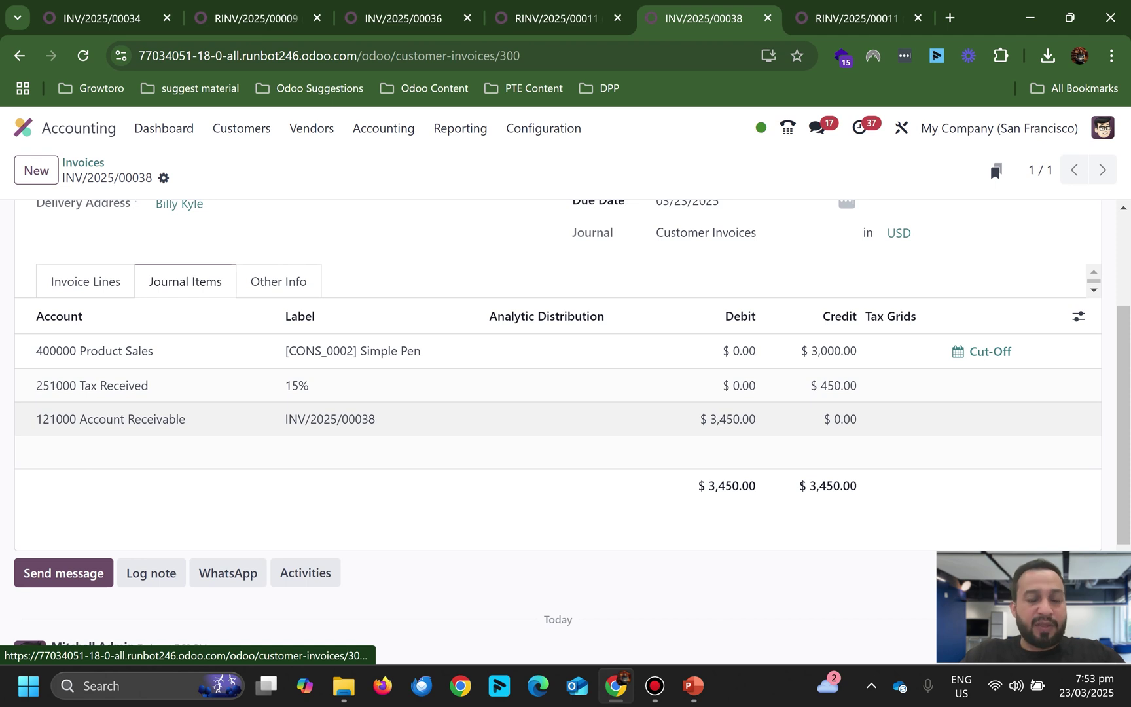
- Register a manual payment through the Bank journal for the full invoice amount
scroll(557, 426, "up", 3)
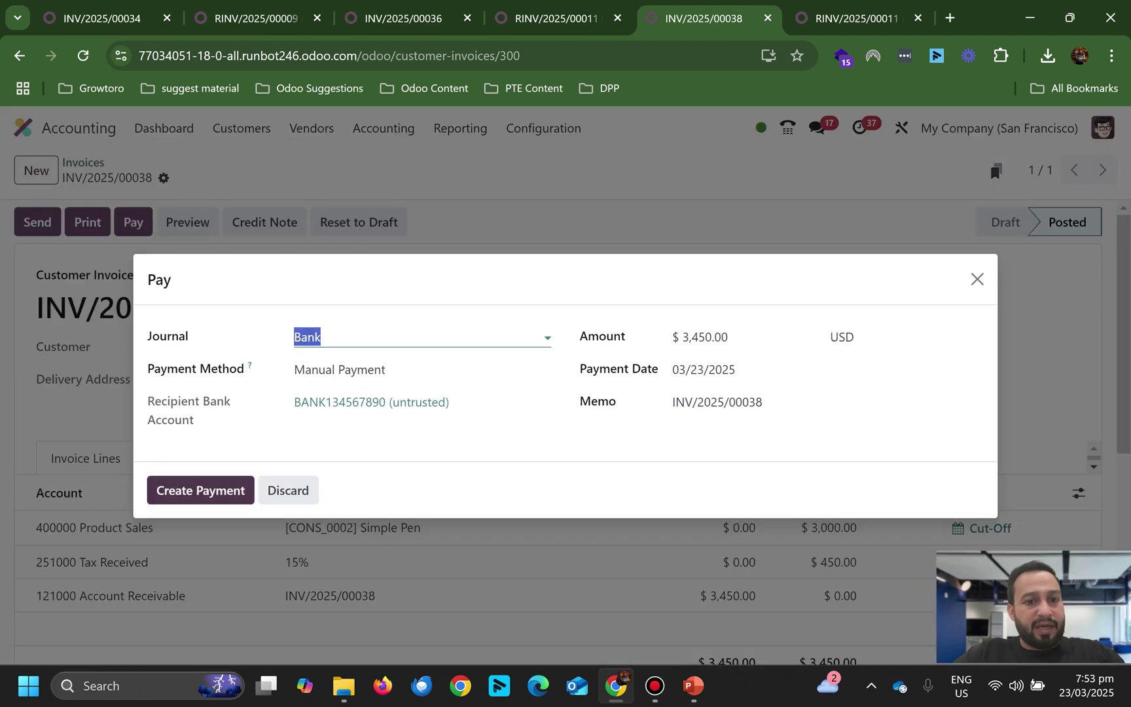
left_click(200, 490)
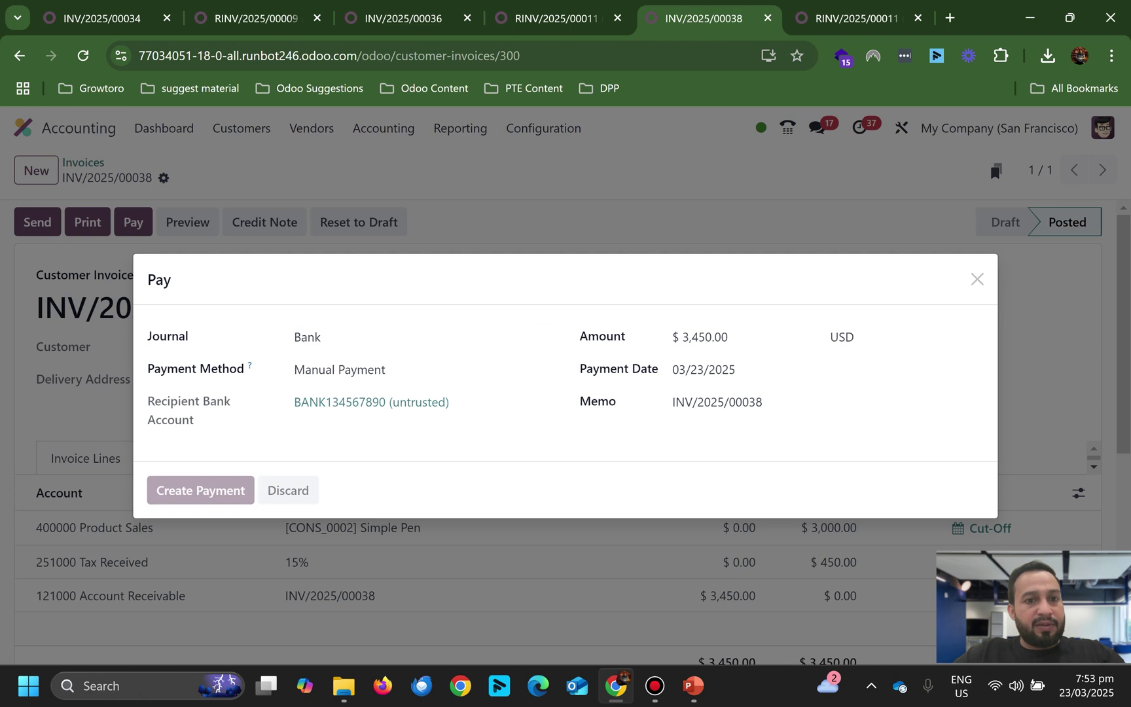
scroll(557, 393, "down", 2)
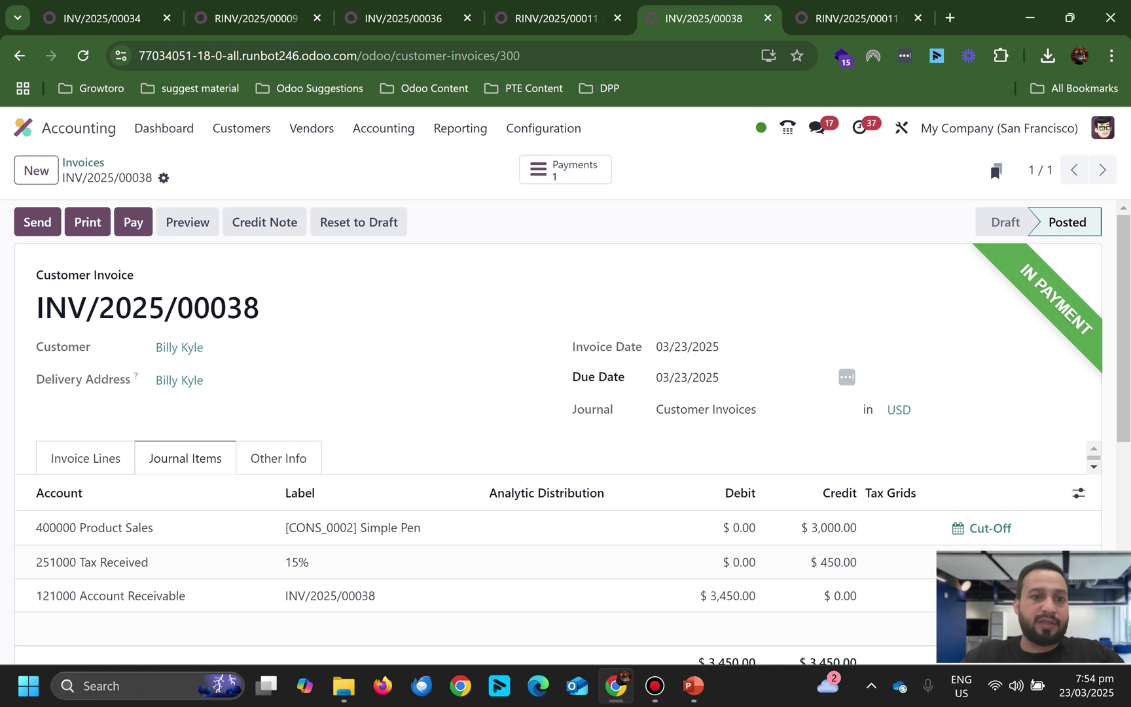
- Reverse the invoice with a credit note giving the reason "defected, refunded"
left_click(264, 222)
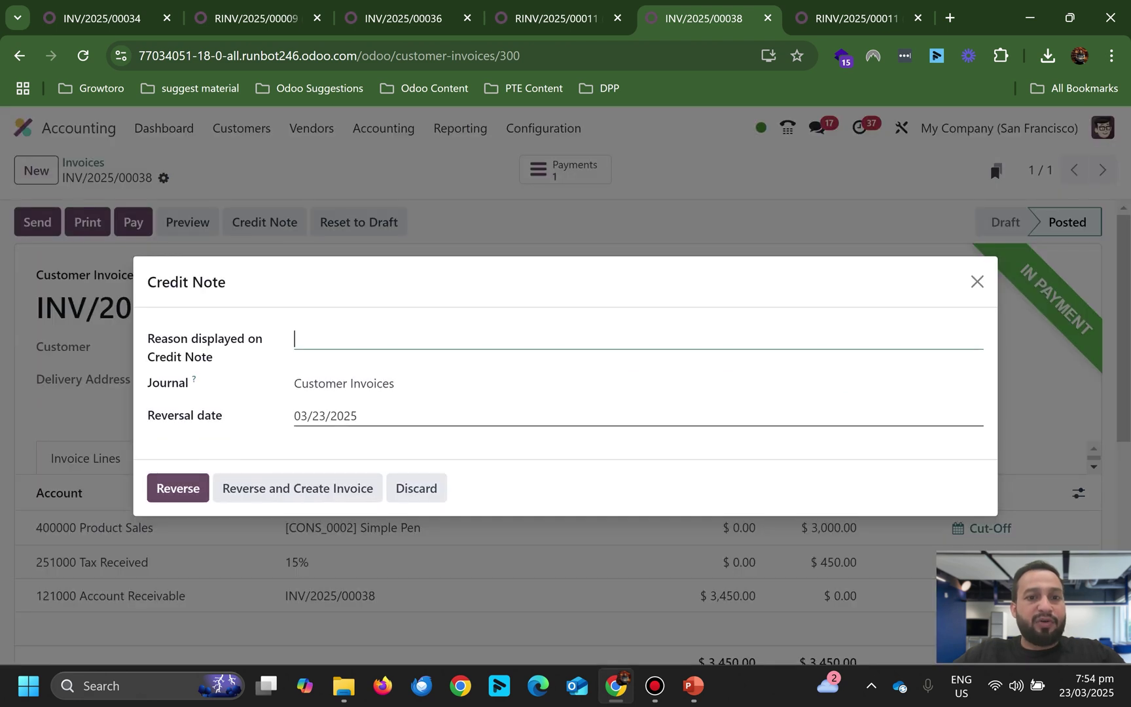
type("defec")
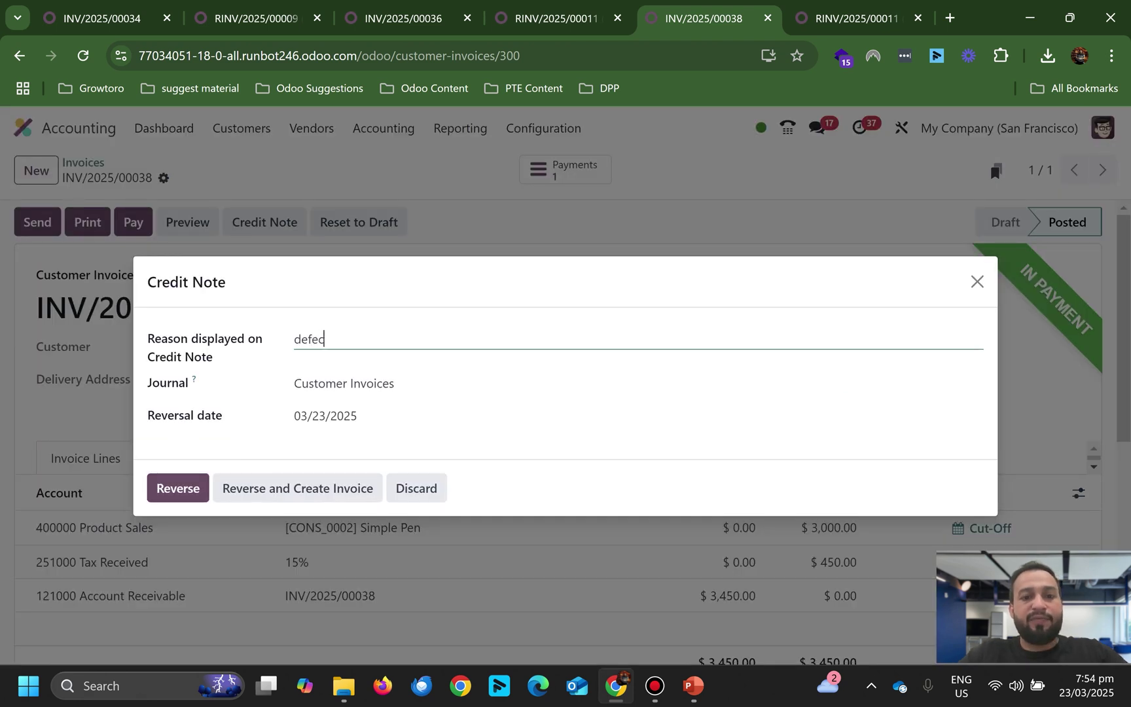
type("ted, refunded")
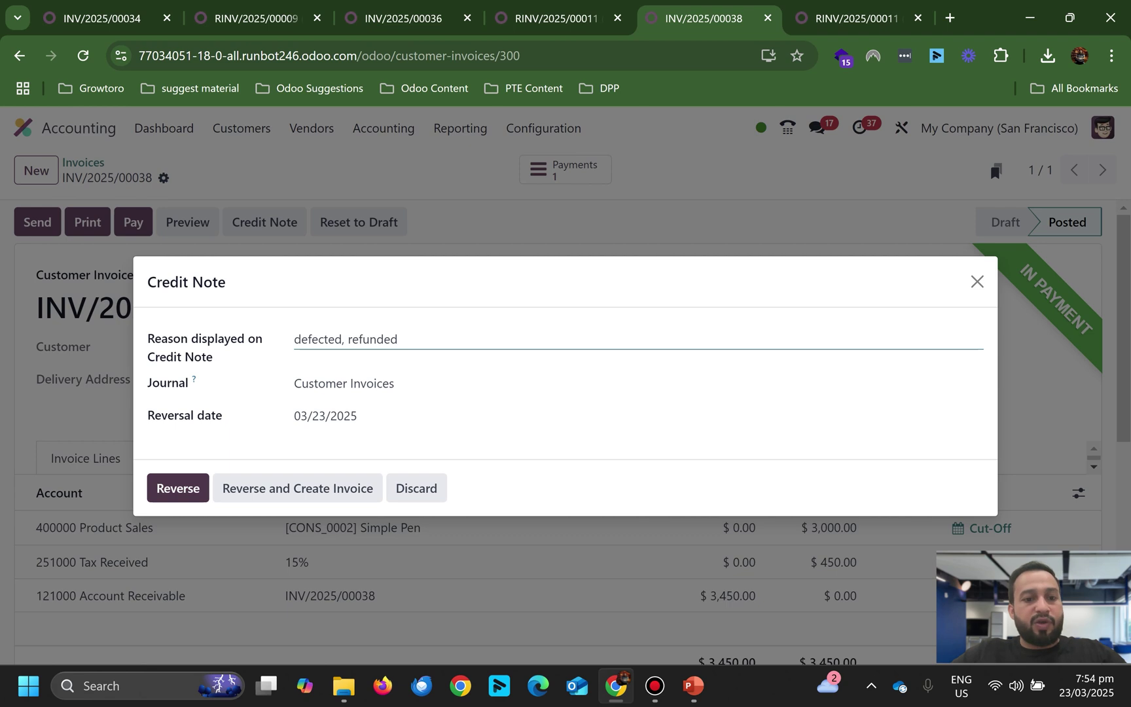
left_click(177, 487)
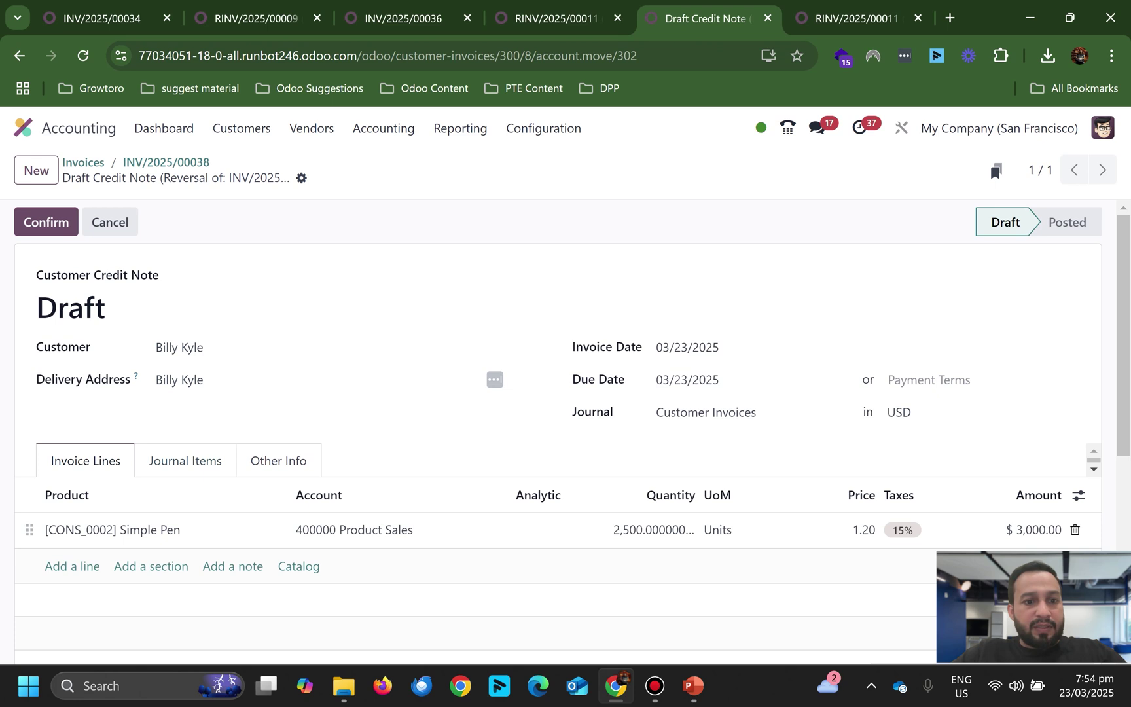
- Review the journal items of the draft credit note
left_click(185, 460)
scroll(534, 380, "down", 1)
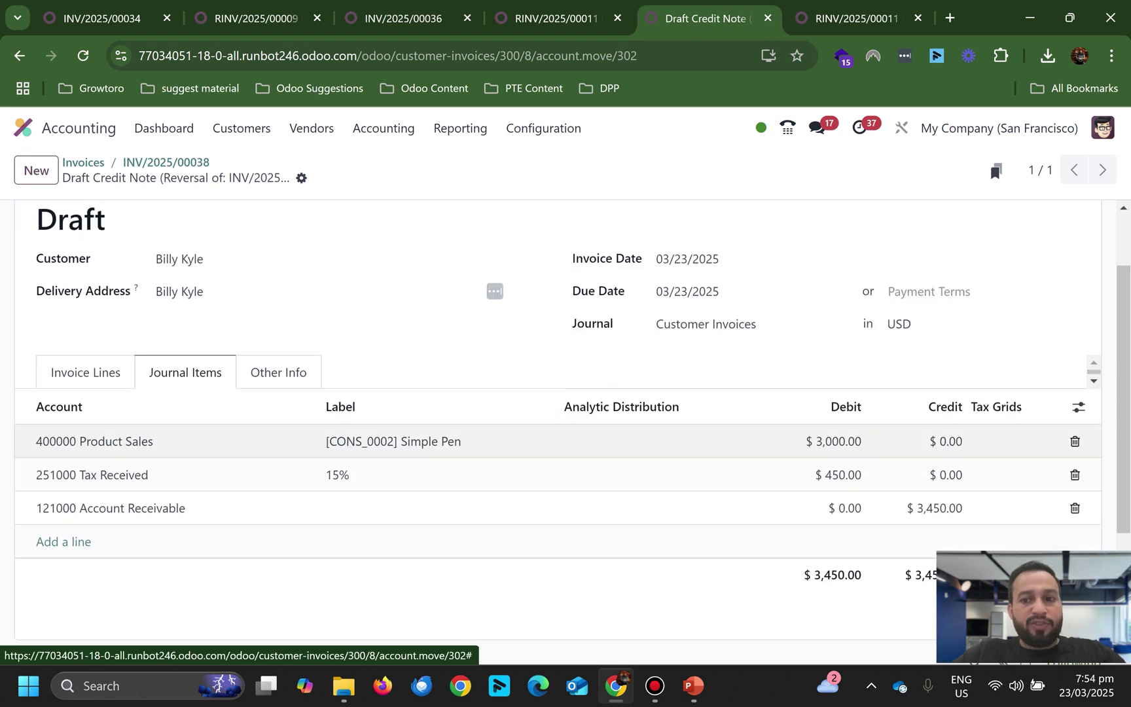
scroll(566, 393, "up", 1)
- Open the original Simple Pen invoice in a duplicated browser tab, then return to the draft credit note
right_click(681, 17)
left_click(727, 169)
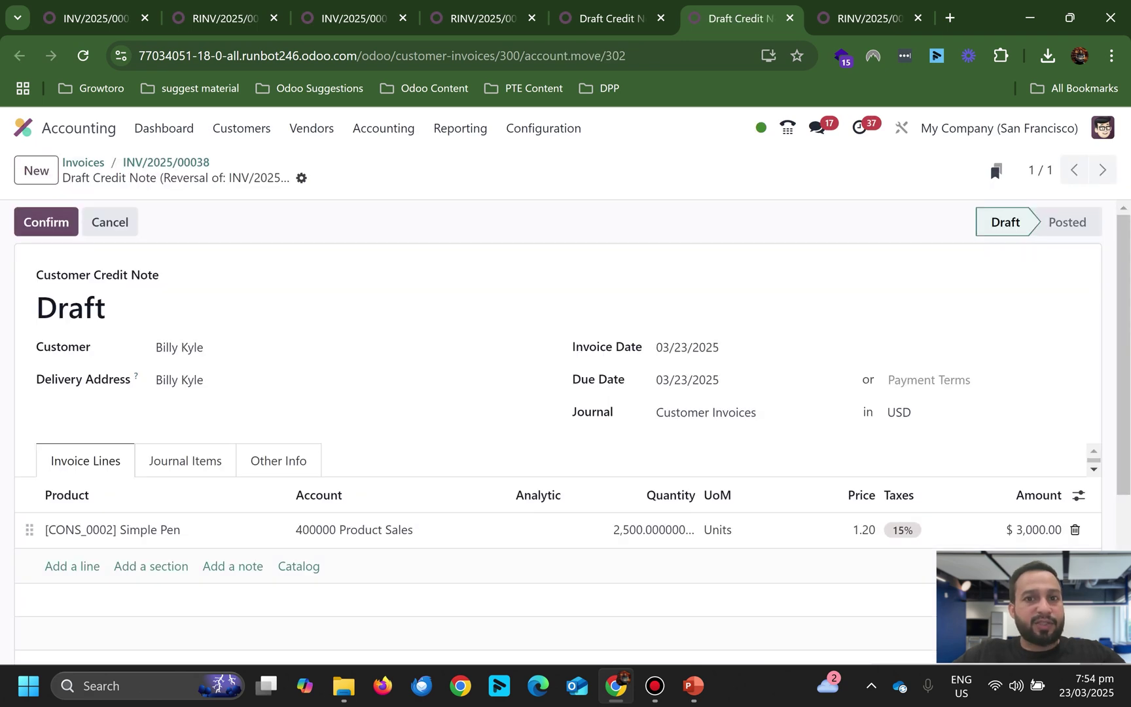
left_click(241, 128)
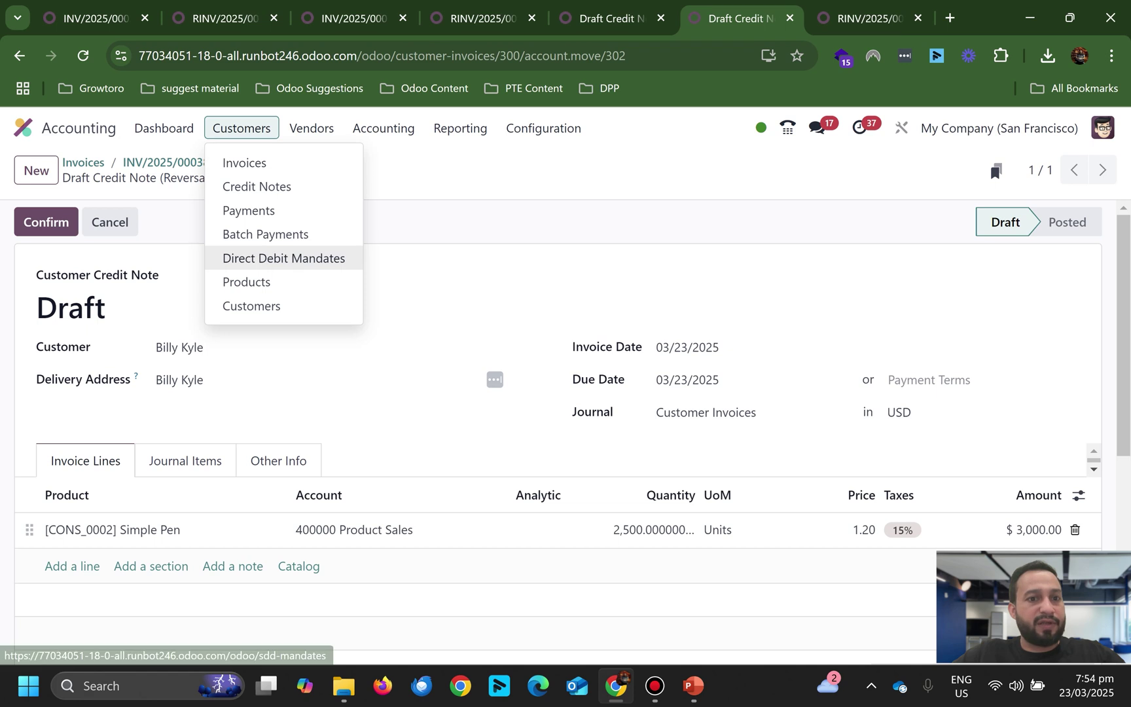
left_click(244, 162)
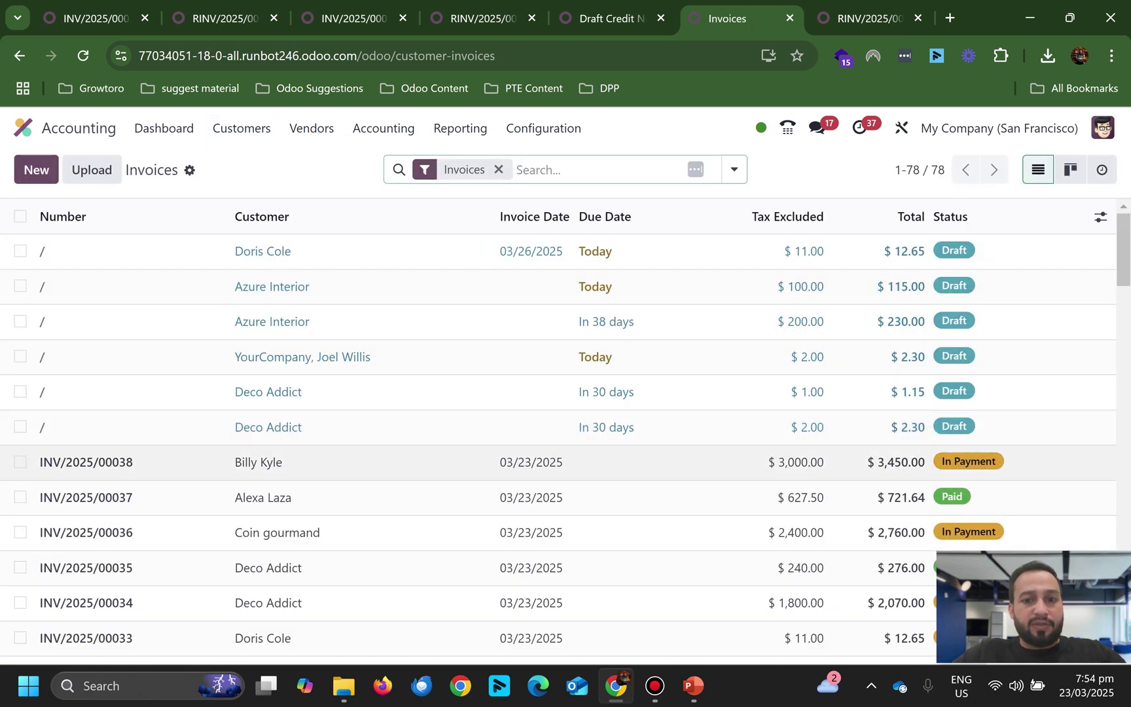
left_click(262, 461)
left_click(606, 17)
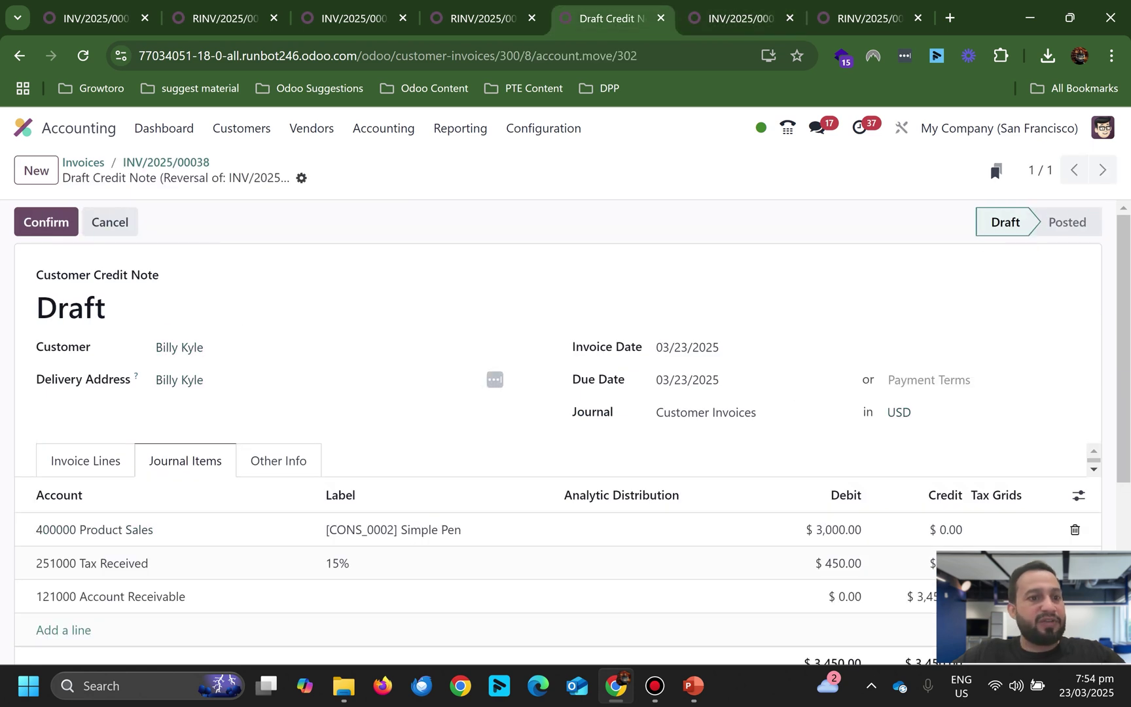
- Compare the journal items of invoice INV/2025/00038 with those of its draft credit note
key("ctrl+Tab")
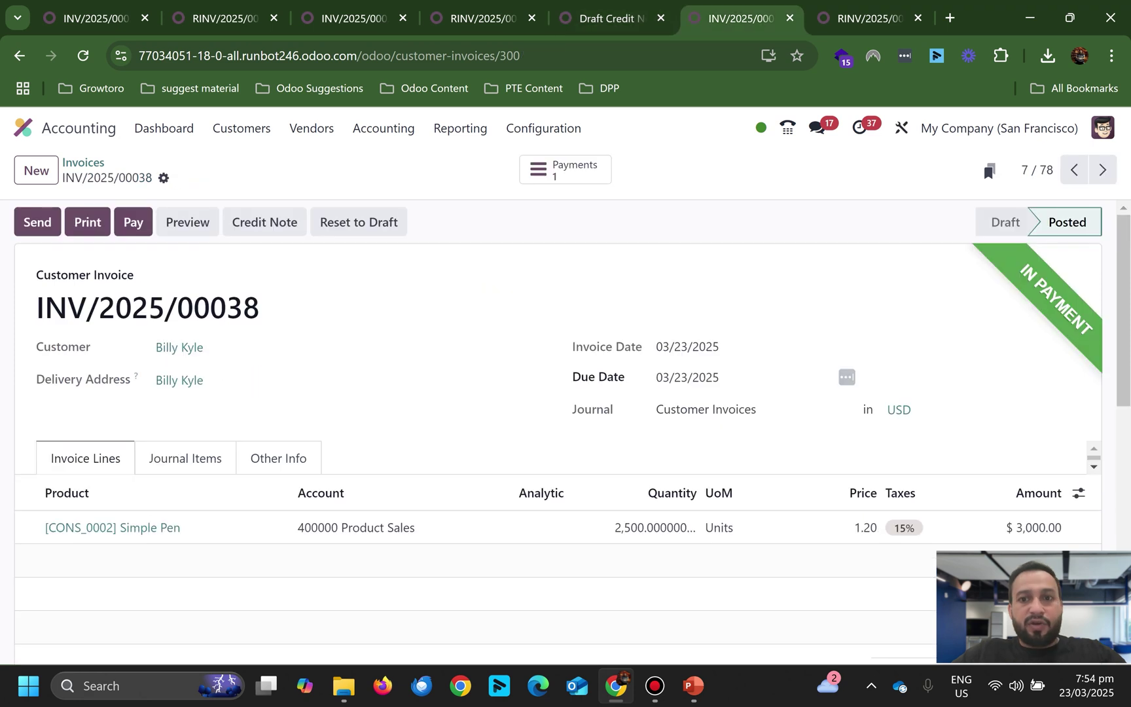
left_click(186, 458)
scroll(185, 458, "down", 3)
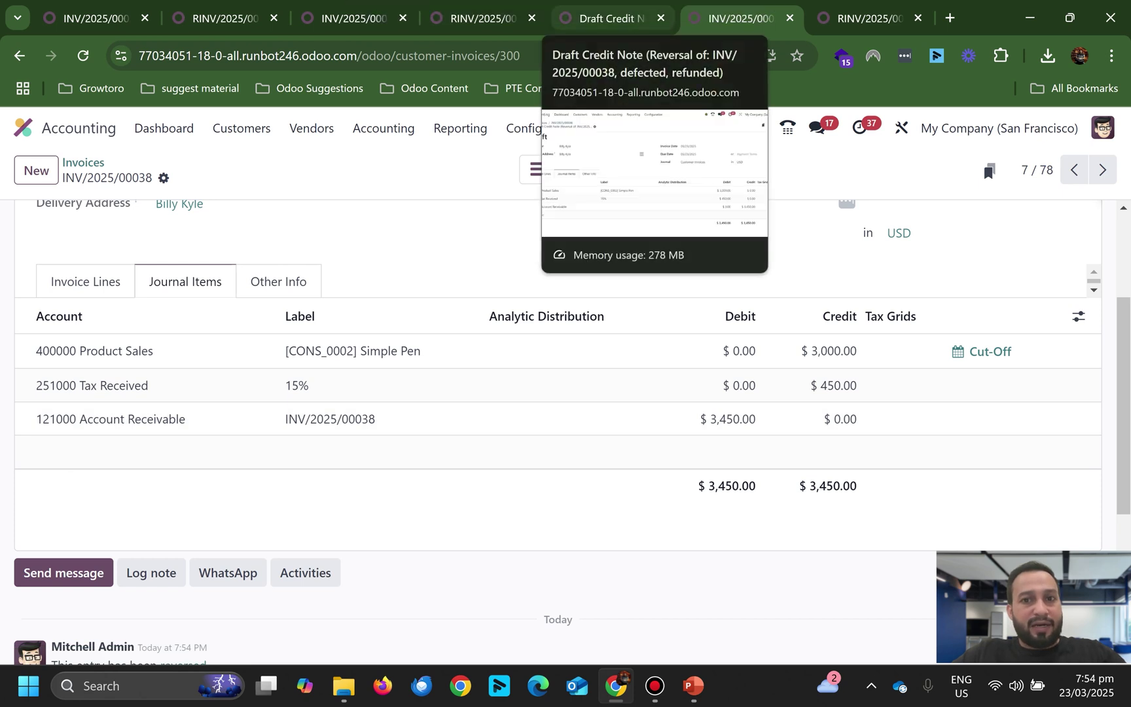
left_click(613, 18)
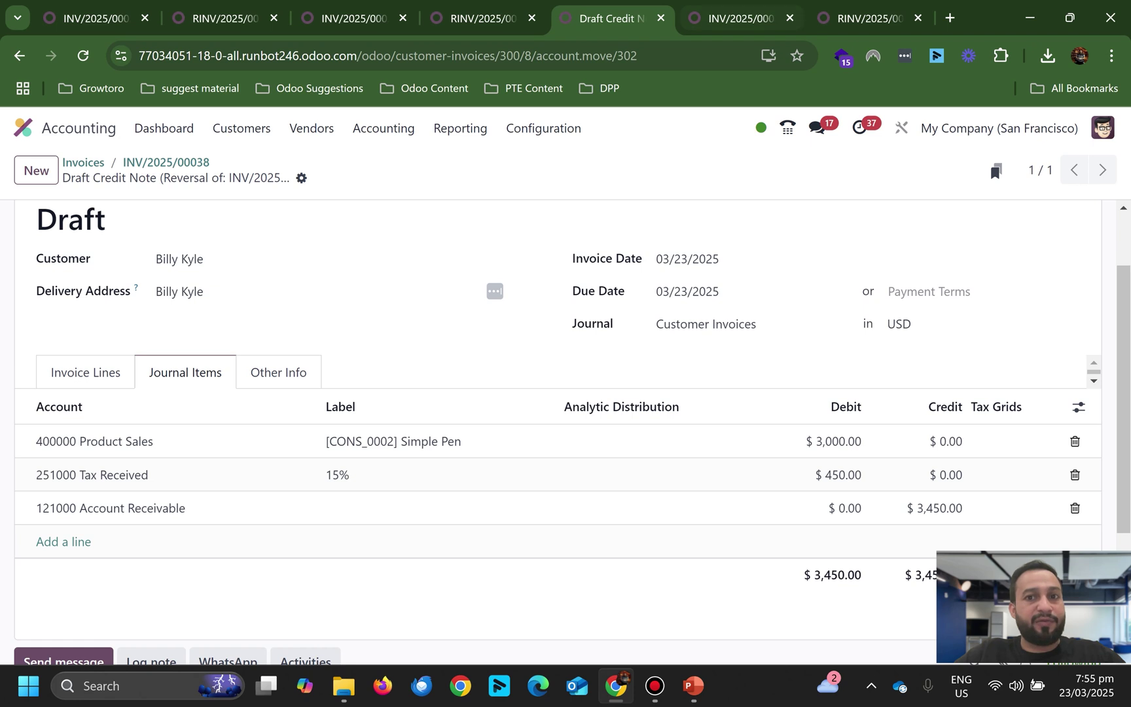
key("ctrl+Tab")
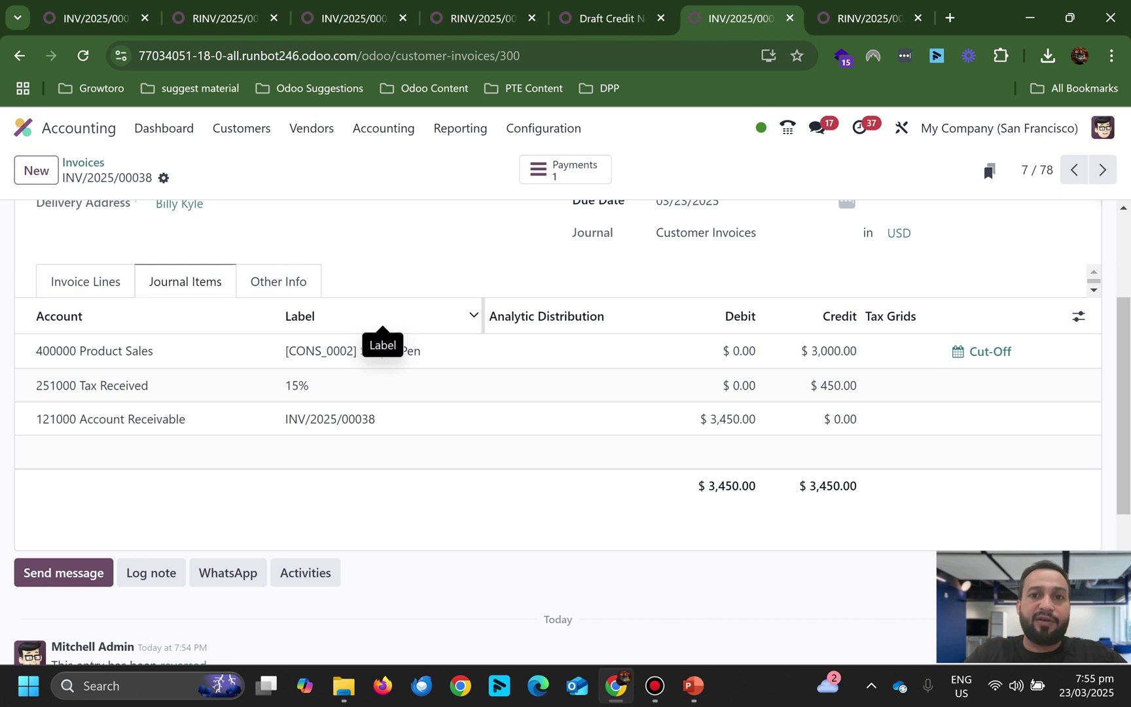
key("ctrl+shift+Tab")
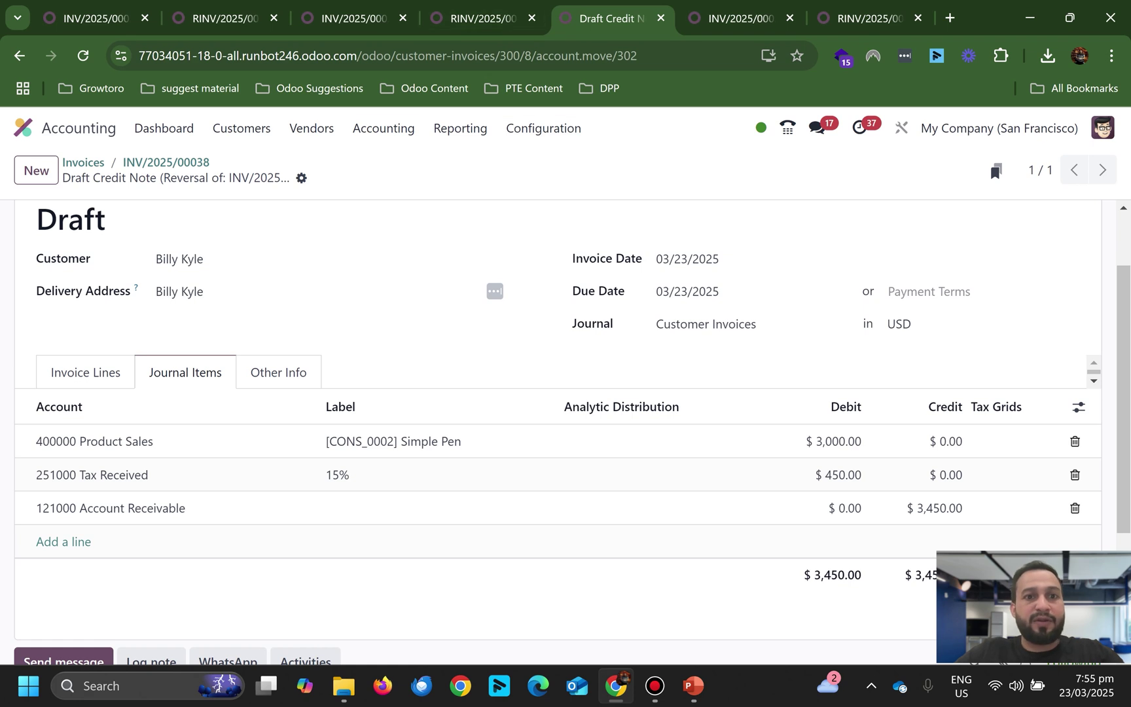
- Open the customer invoices list in the INV/2025/00036 tab and the credit notes list in the neighbouring credit note tab
left_click(478, 17)
left_click(354, 18)
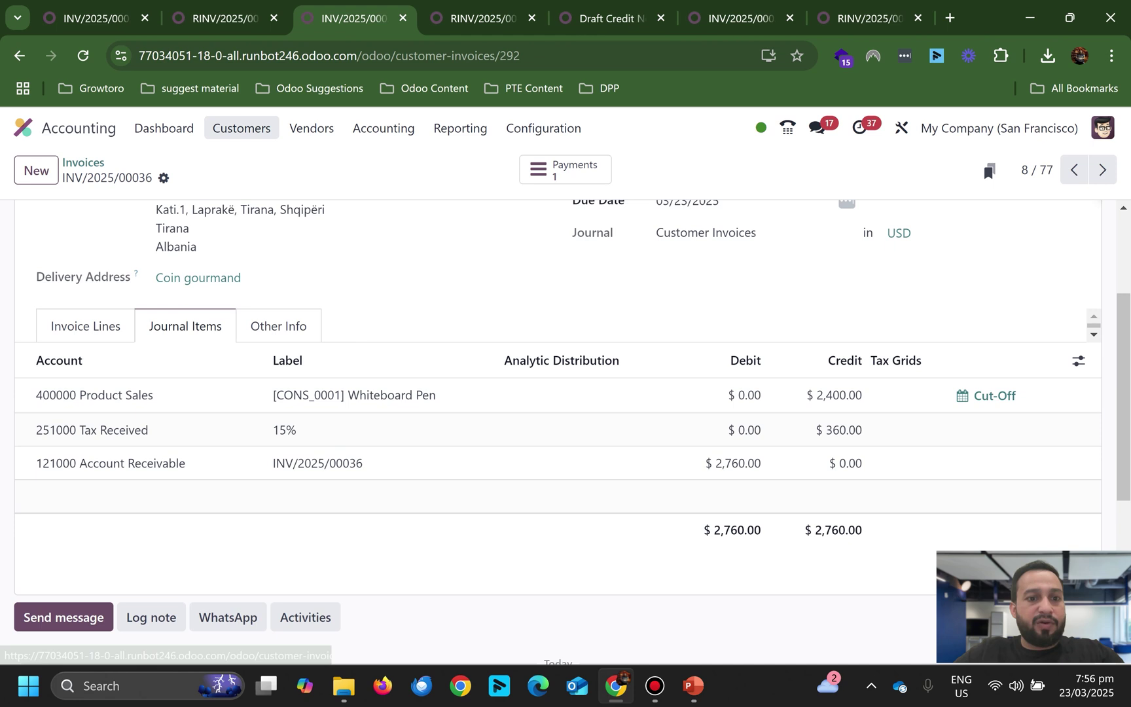
left_click(241, 128)
left_click(244, 163)
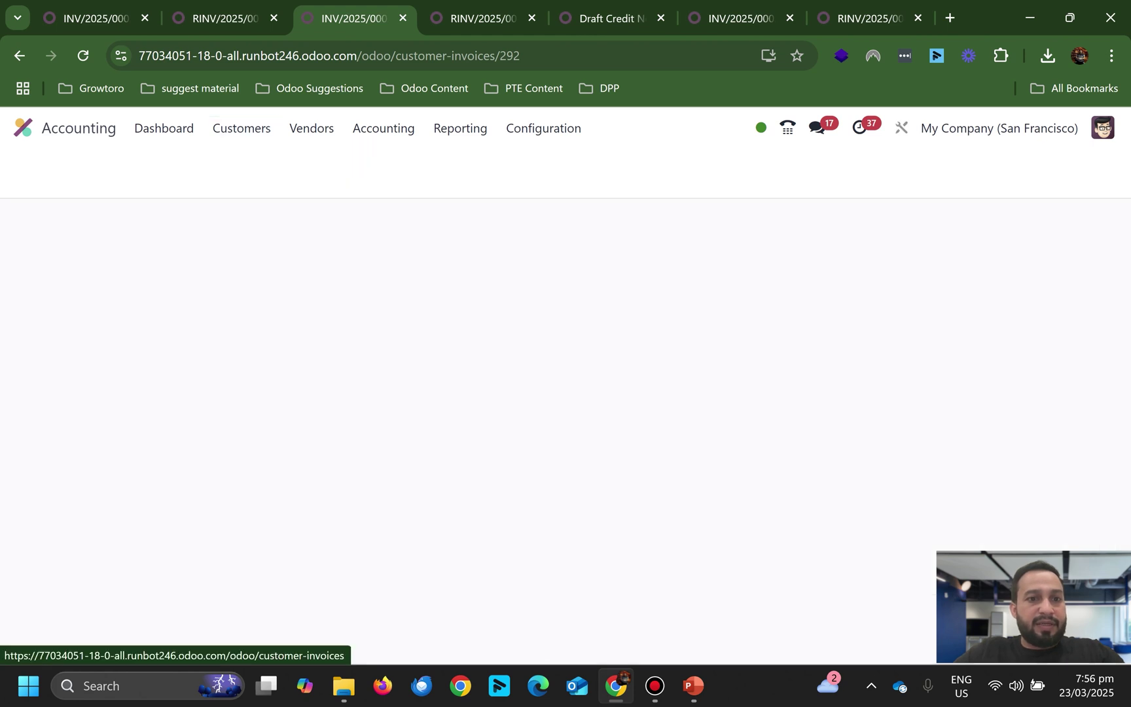
left_click(478, 17)
left_click(242, 128)
left_click(256, 187)
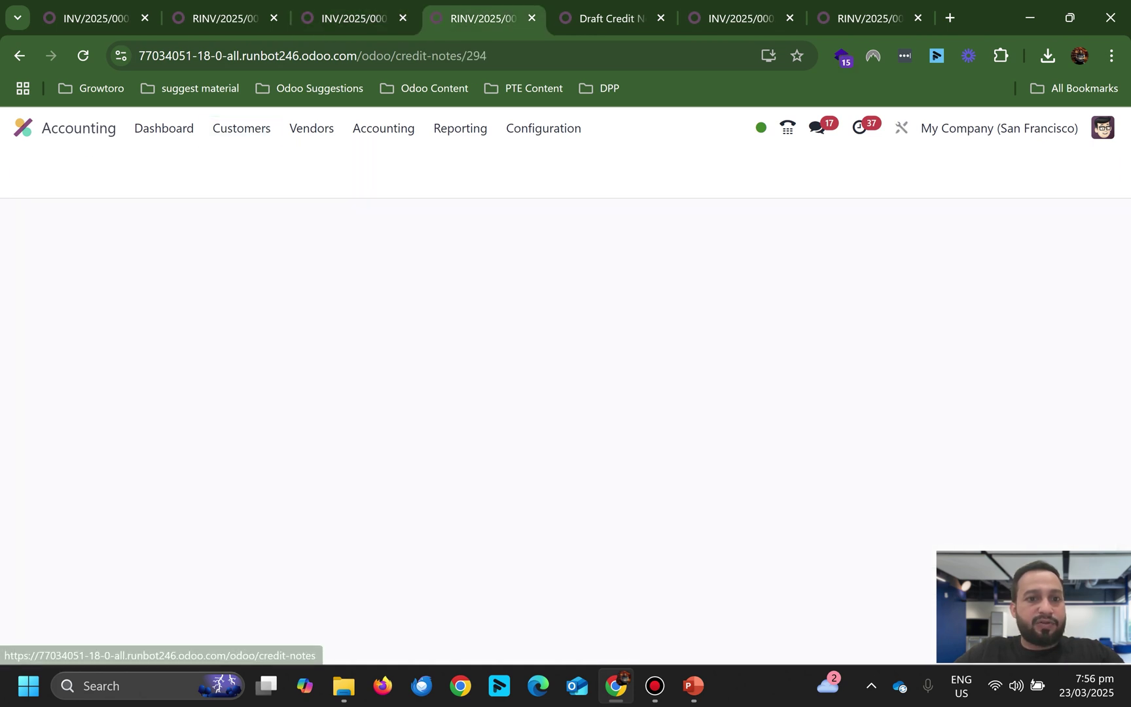
- Open Deco Addict invoice INV/2025/00034 from the invoices list and view its journal items
left_click(355, 19)
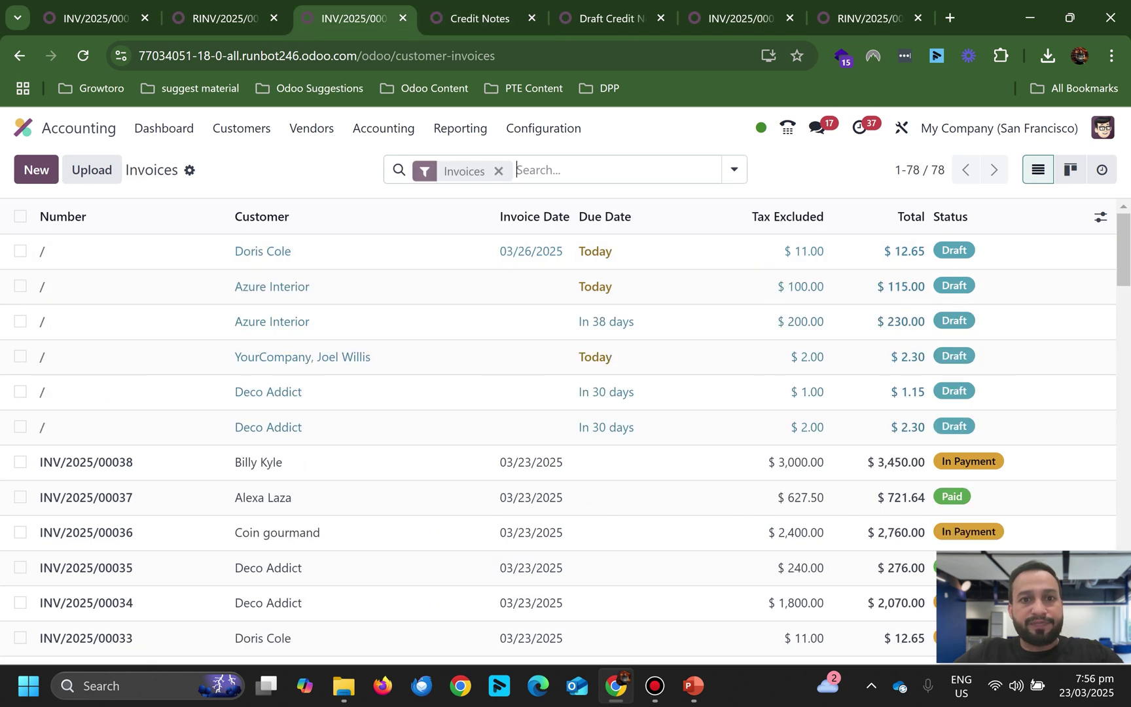
scroll(458, 425, "down", 3)
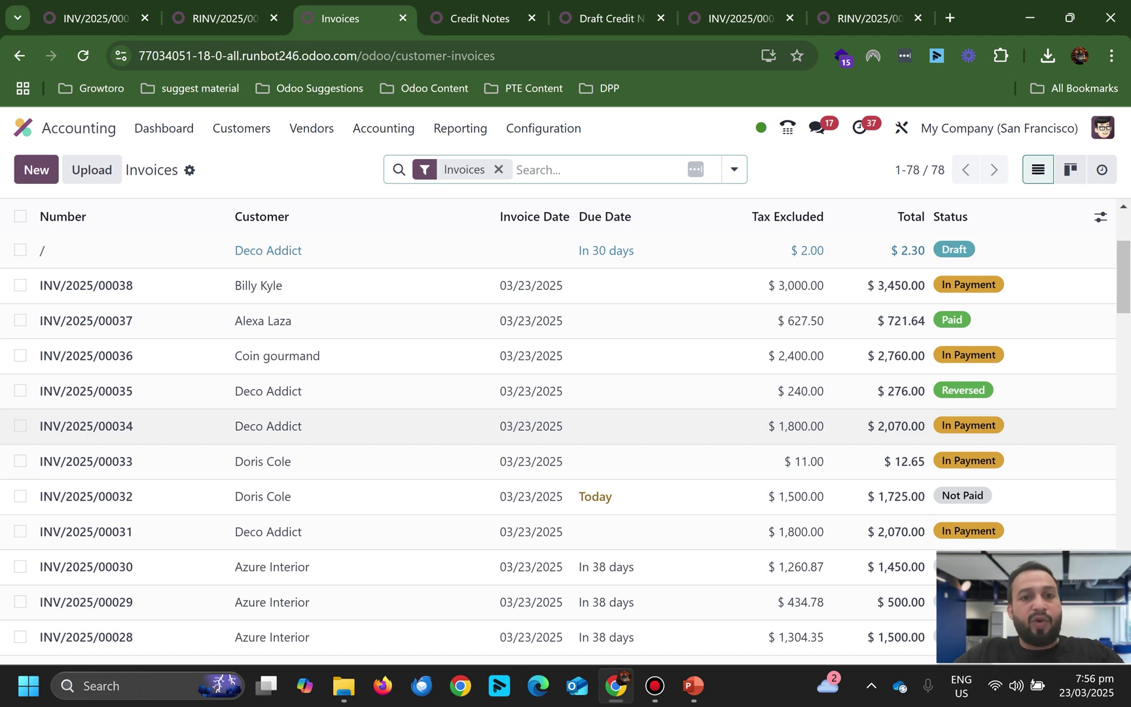
left_click(459, 427)
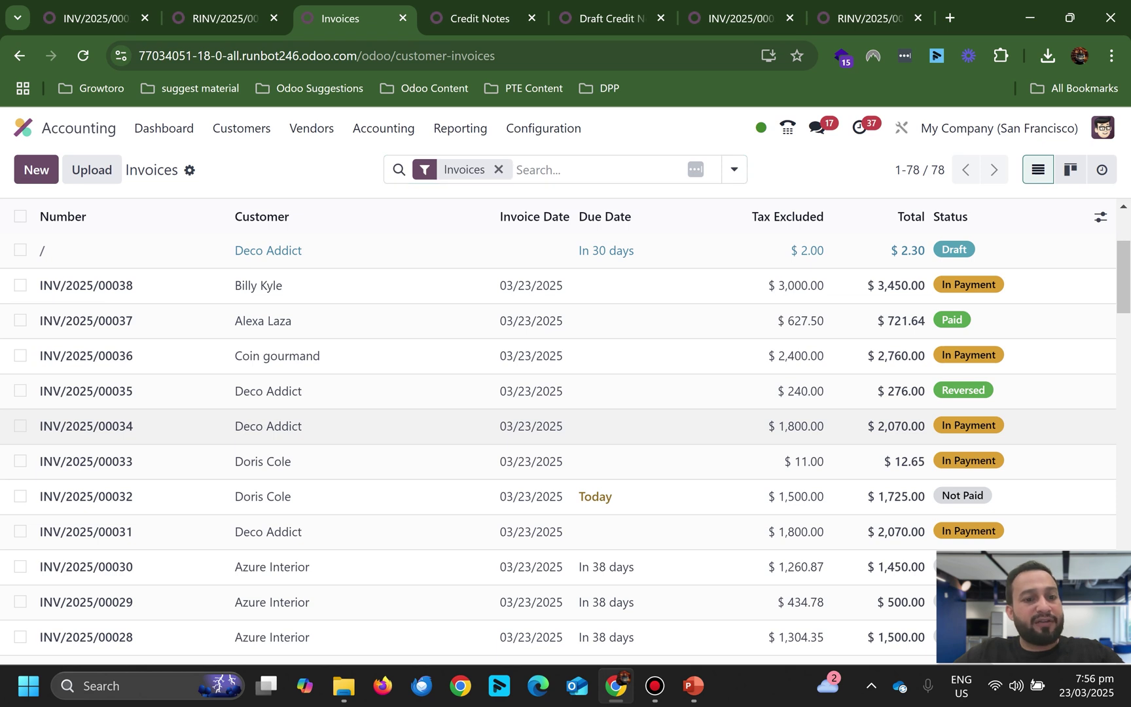
left_click(186, 526)
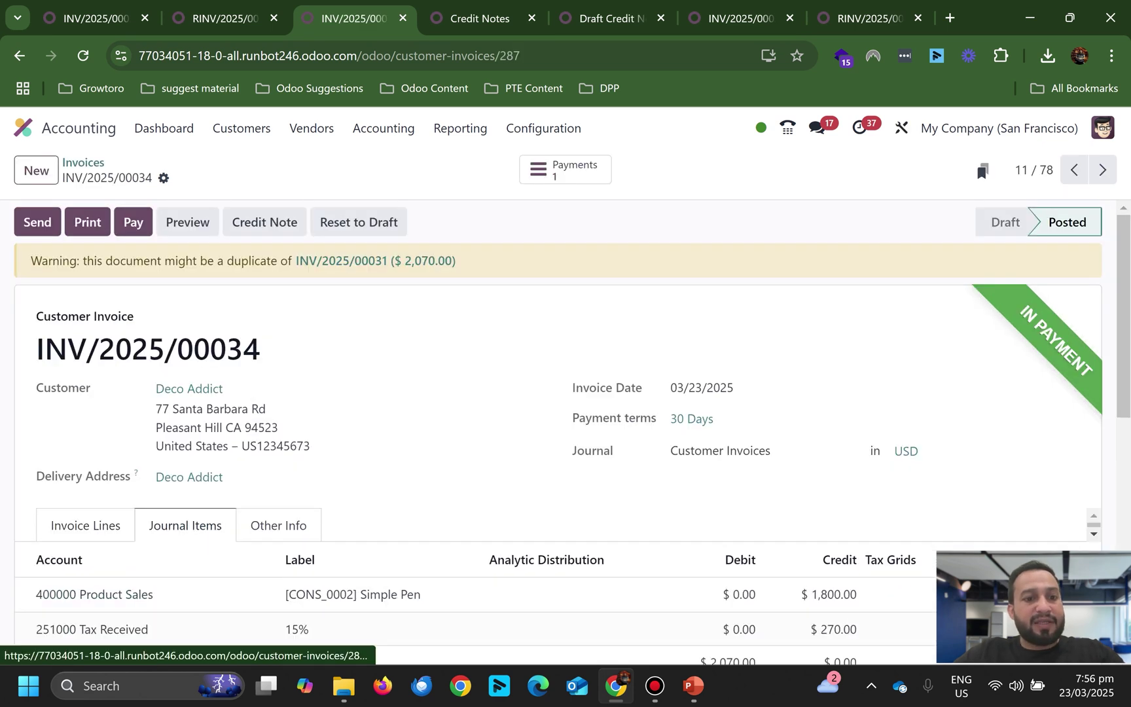
scroll(185, 525, "down", 1)
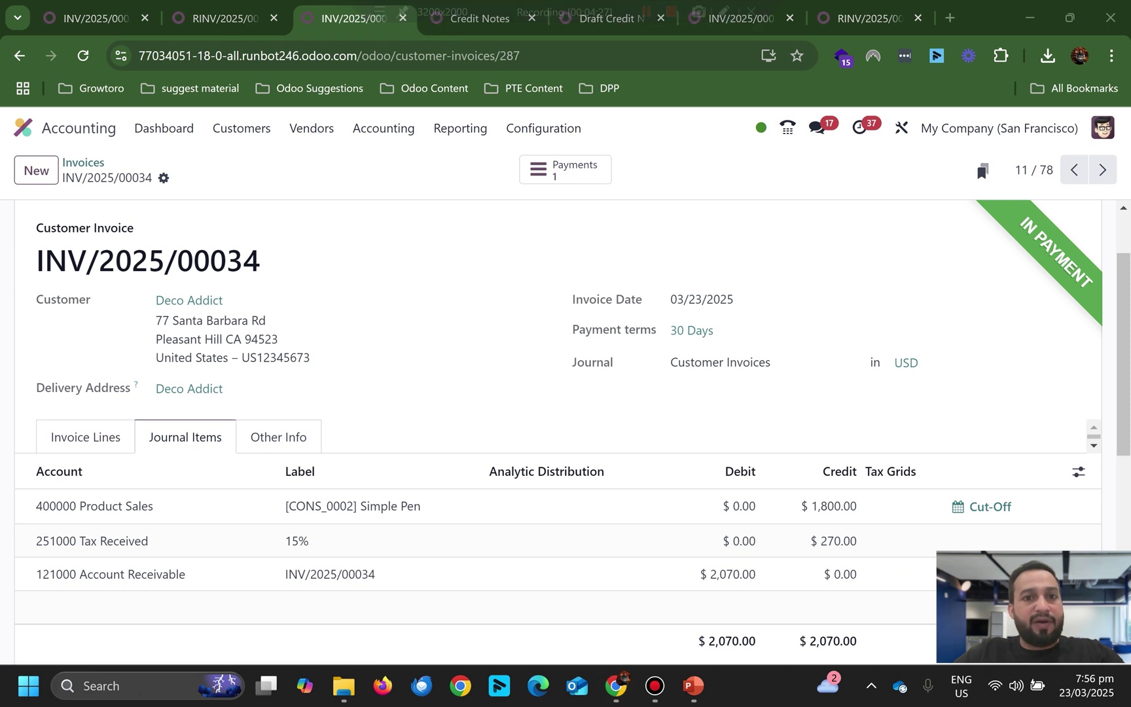
- Open credit note RINV/2025/00009 from the credit notes list and view its journal items
left_click(480, 17)
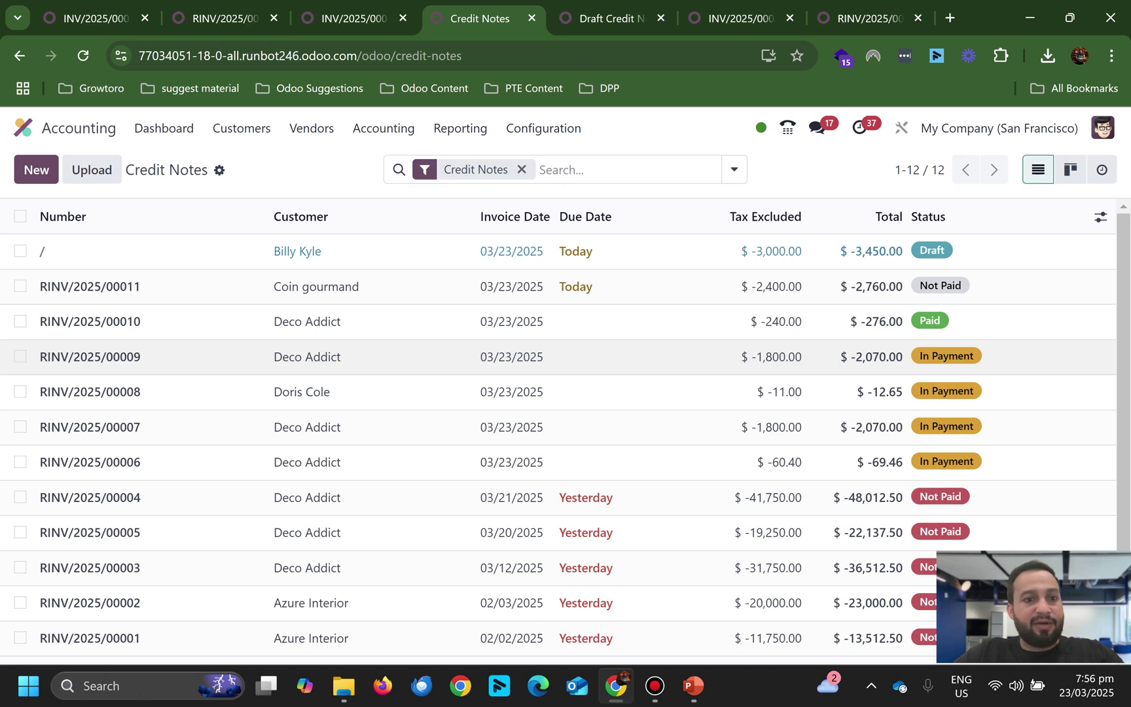
left_click(89, 357)
scroll(563, 393, "down", 3)
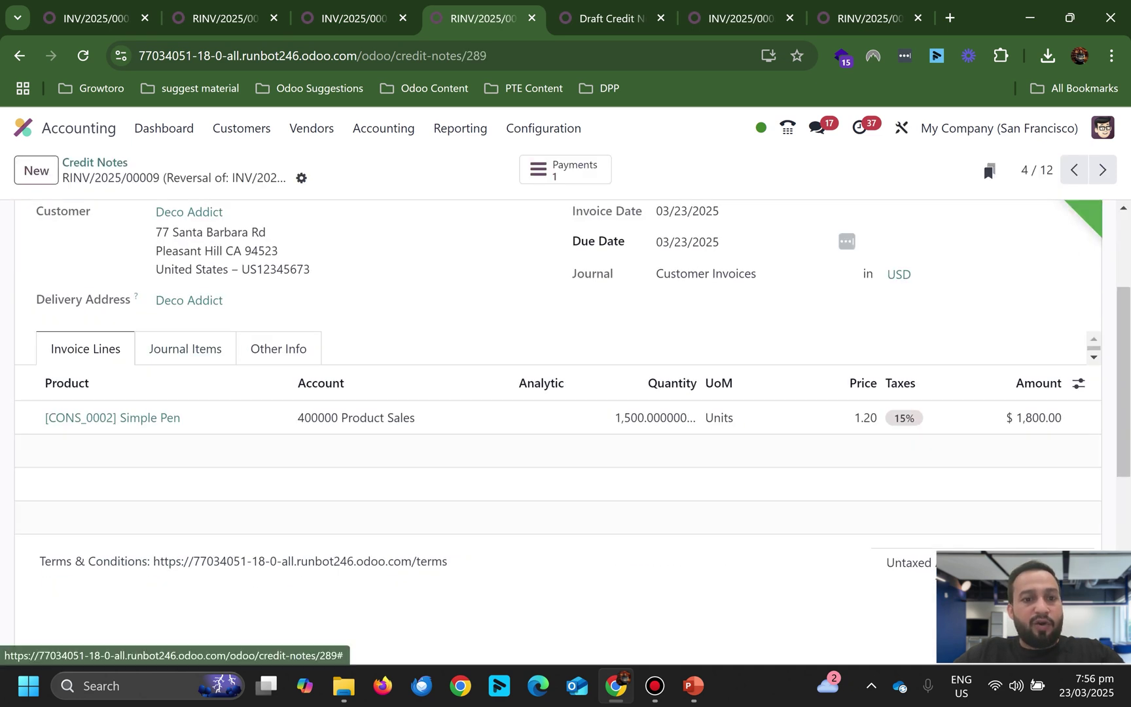
left_click(185, 348)
scroll(185, 349, "up", 3)
- Compare the debit and credit postings of invoice INV/2025/00034 with its credit note RINV/2025/00009
left_click(353, 18)
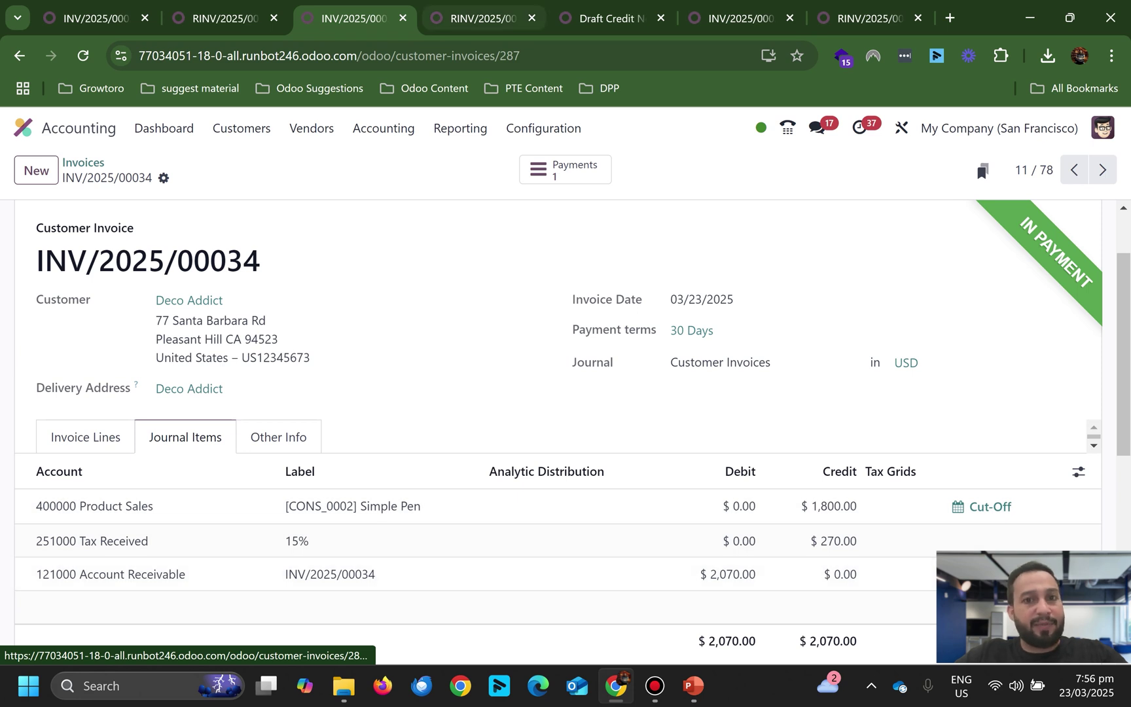
mouse_move(478, 18)
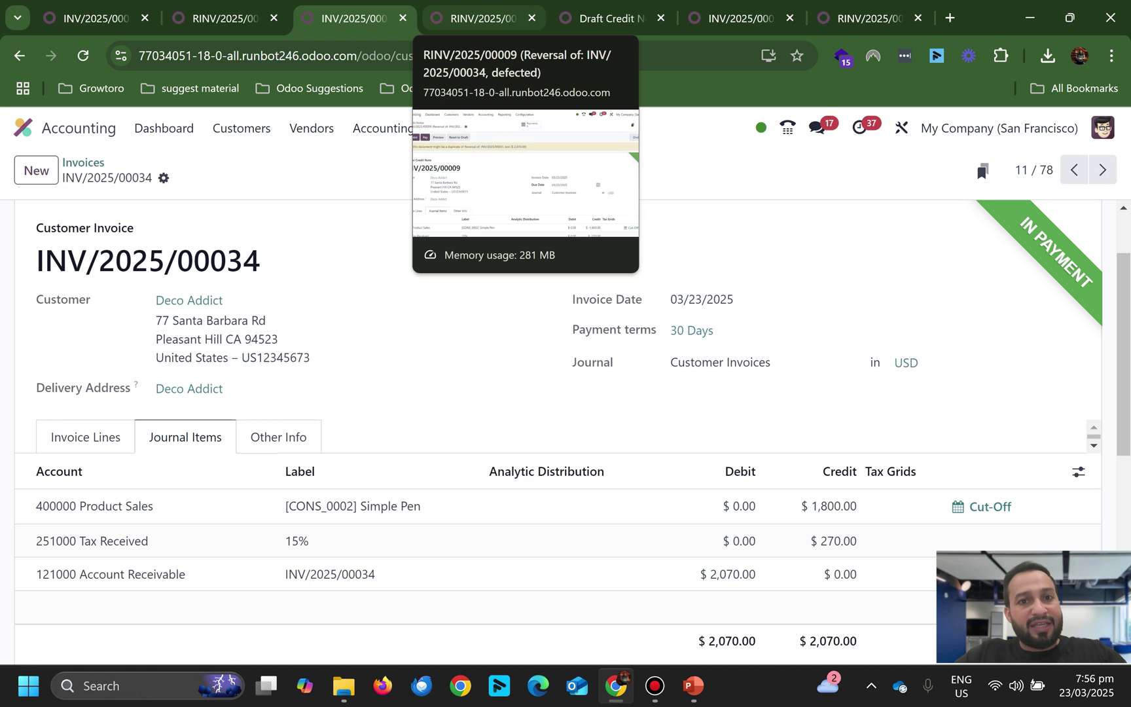
left_click(478, 19)
scroll(566, 432, "down", 2)
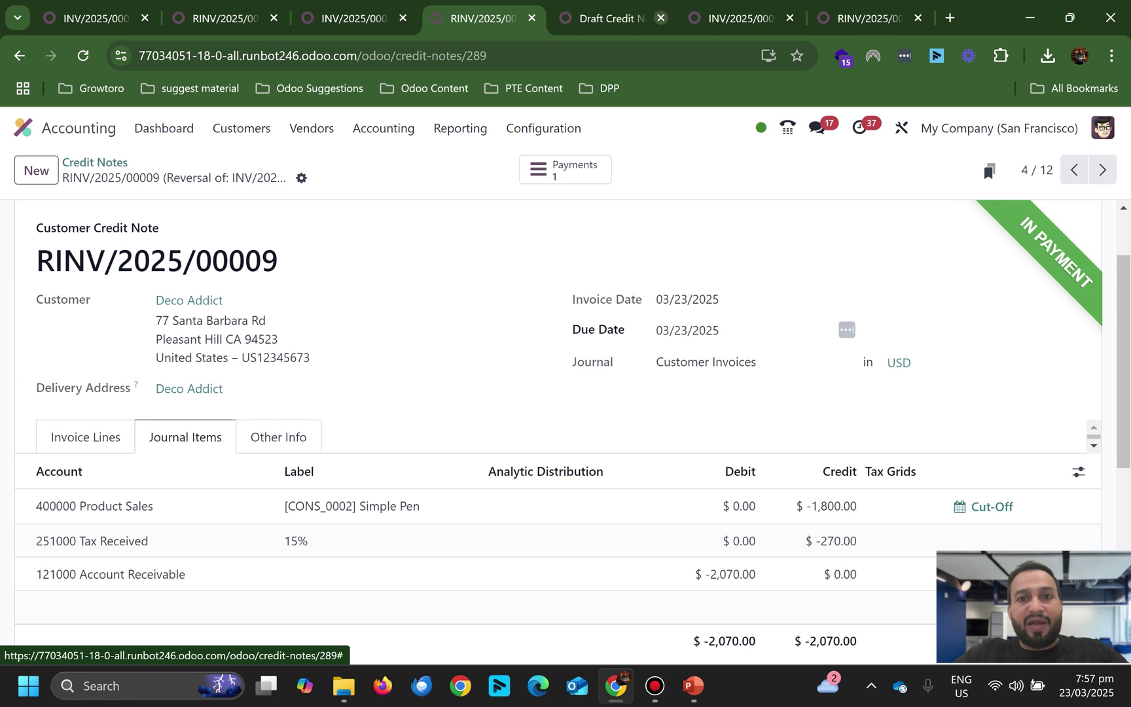
- Review the draft credit note's postings against invoice INV/2025/00038 again and return to credit note RINV/2025/00009
left_click(606, 18)
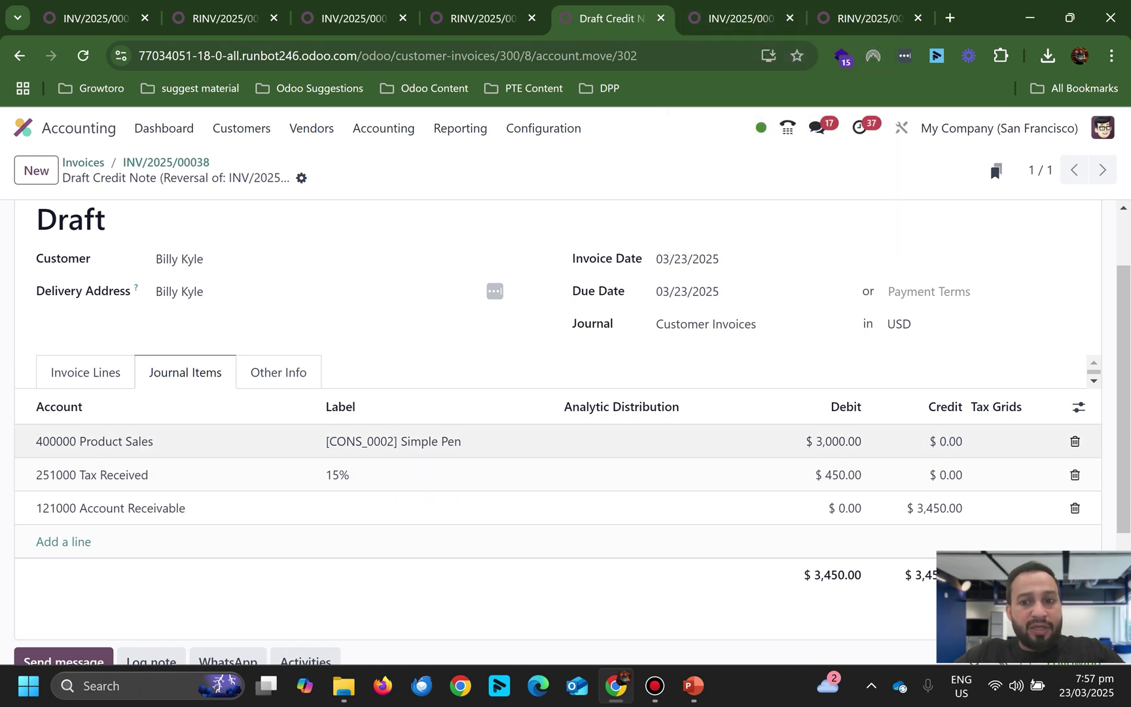
left_click(740, 18)
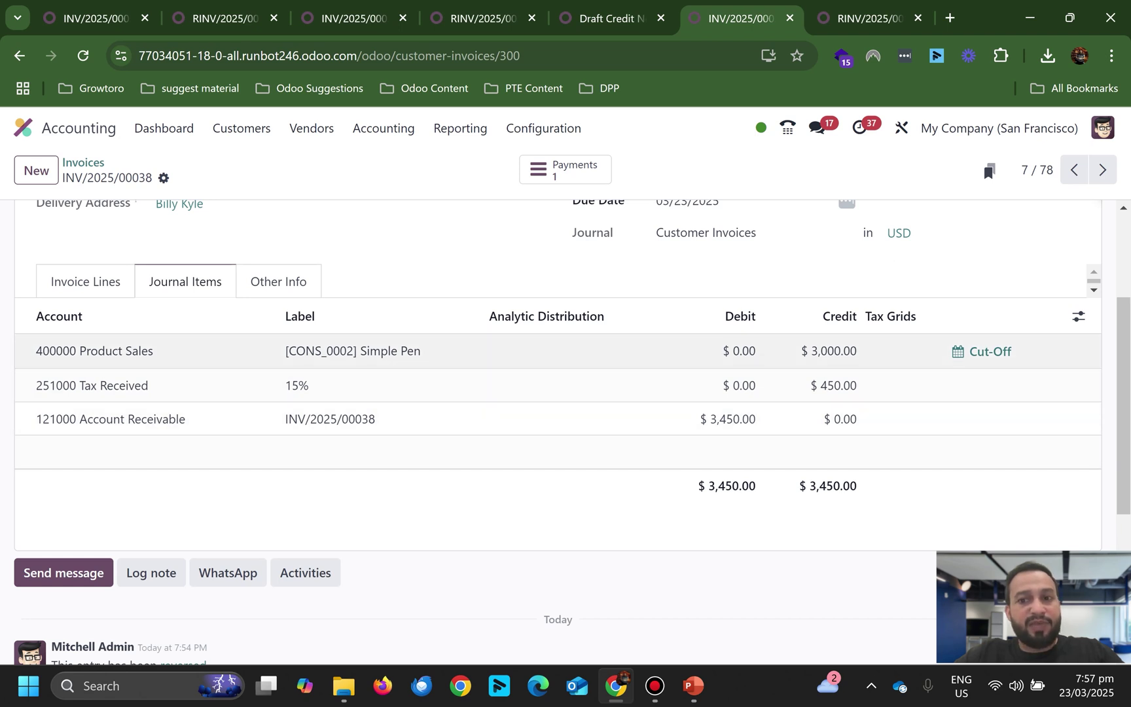
key("ctrl+shift+Tab")
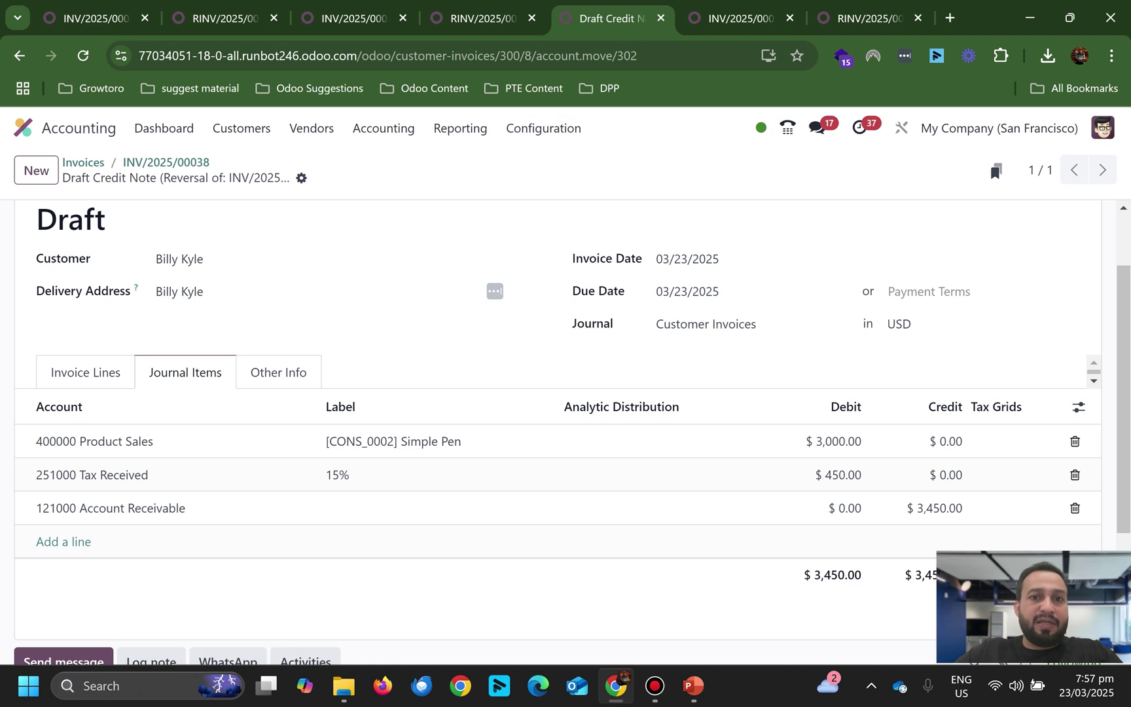
key("ctrl+shift+Tab")
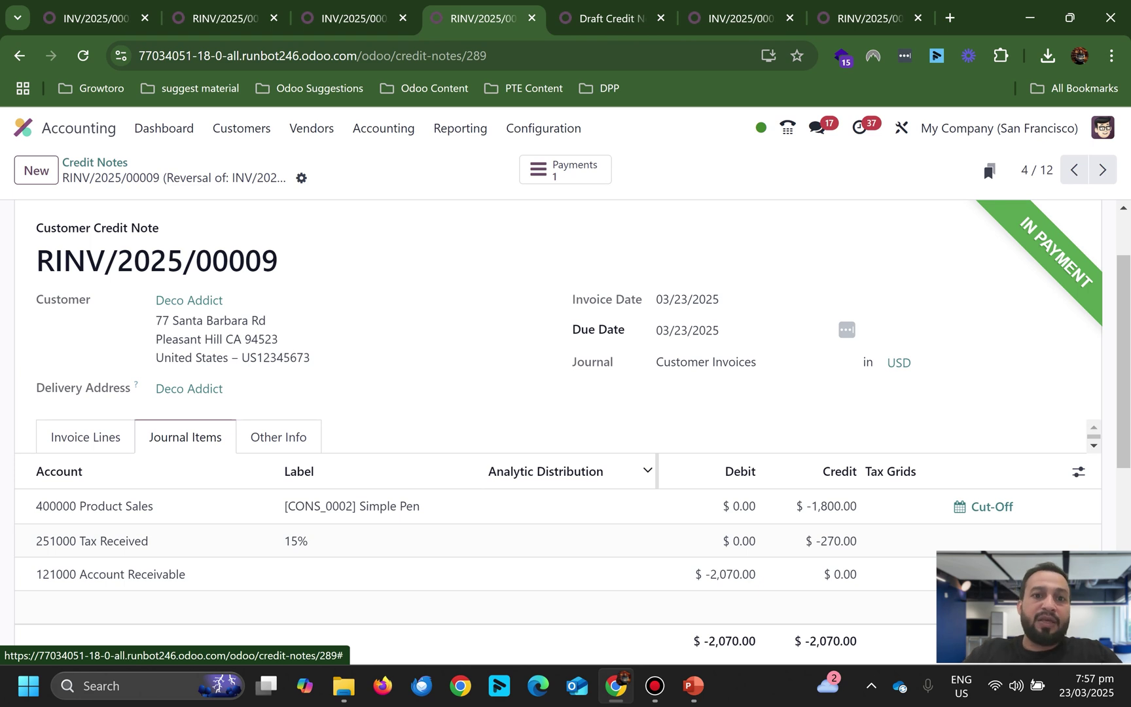
- Open the General Ledger report in the tab showing invoice INV/2025/00038
left_click(460, 127)
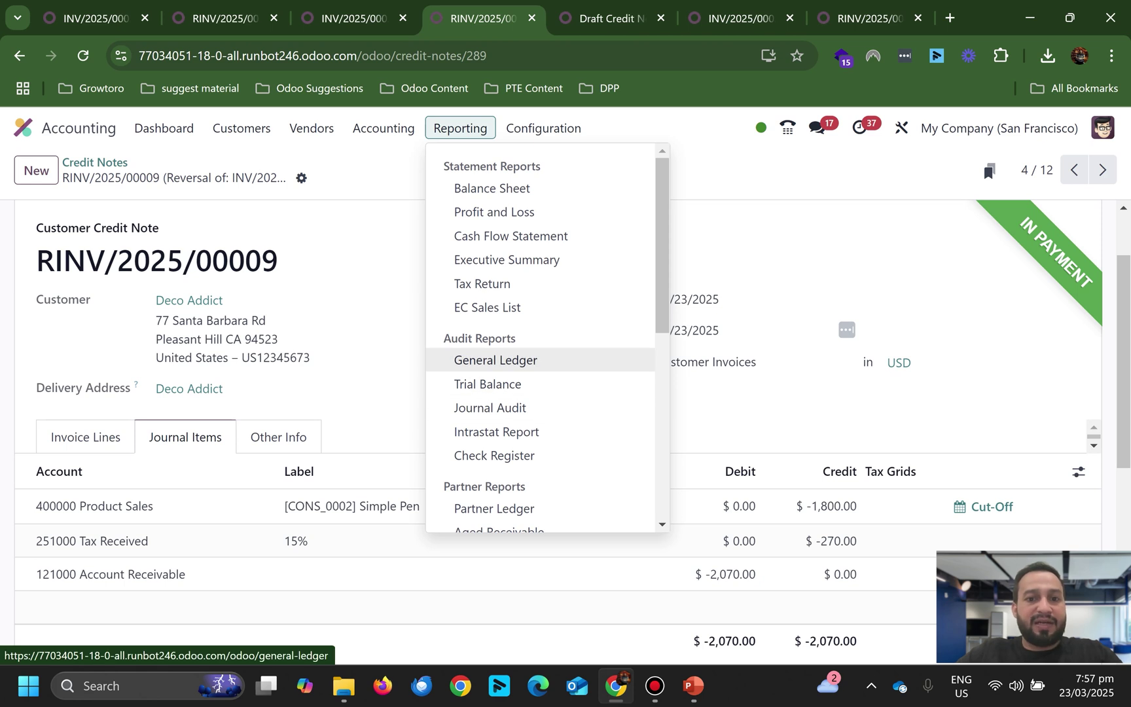
key("Escape")
key("ctrl+shift+Tab")
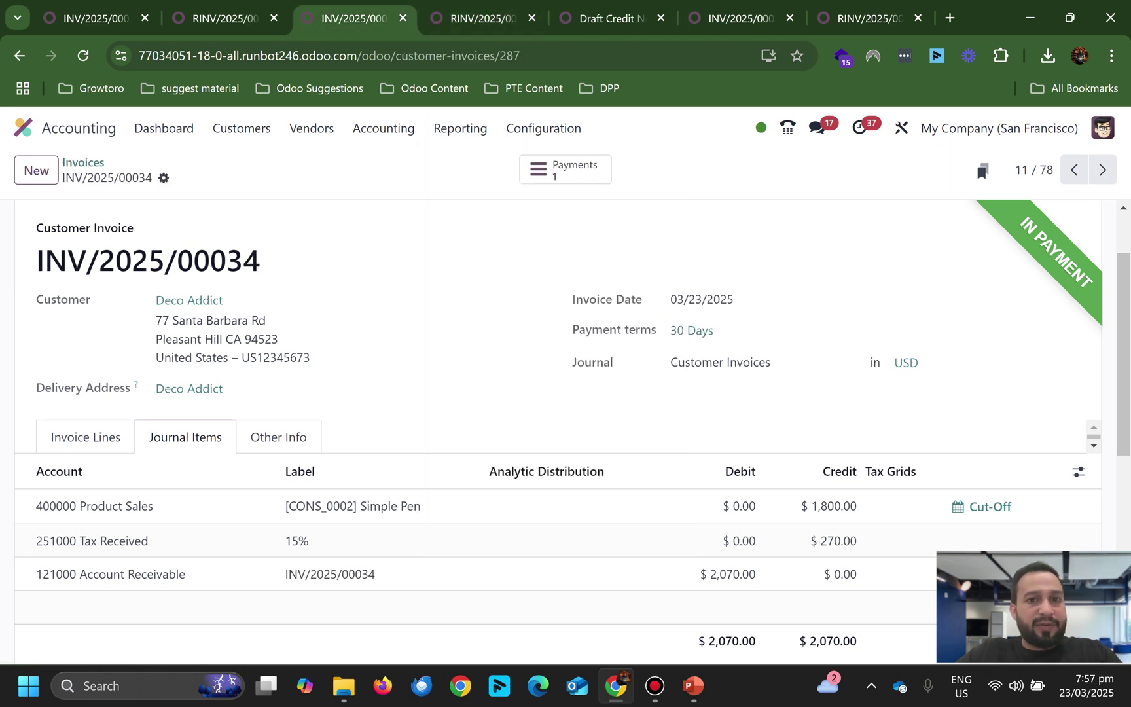
key("ctrl+6")
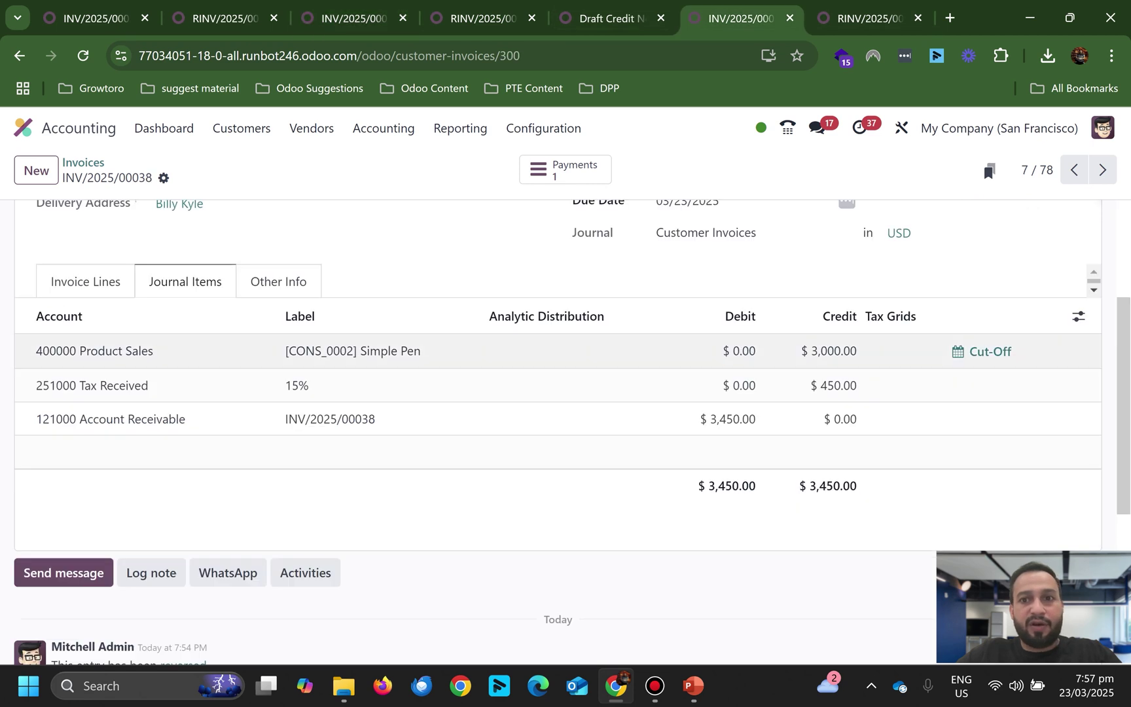
scroll(556, 393, "up", 2)
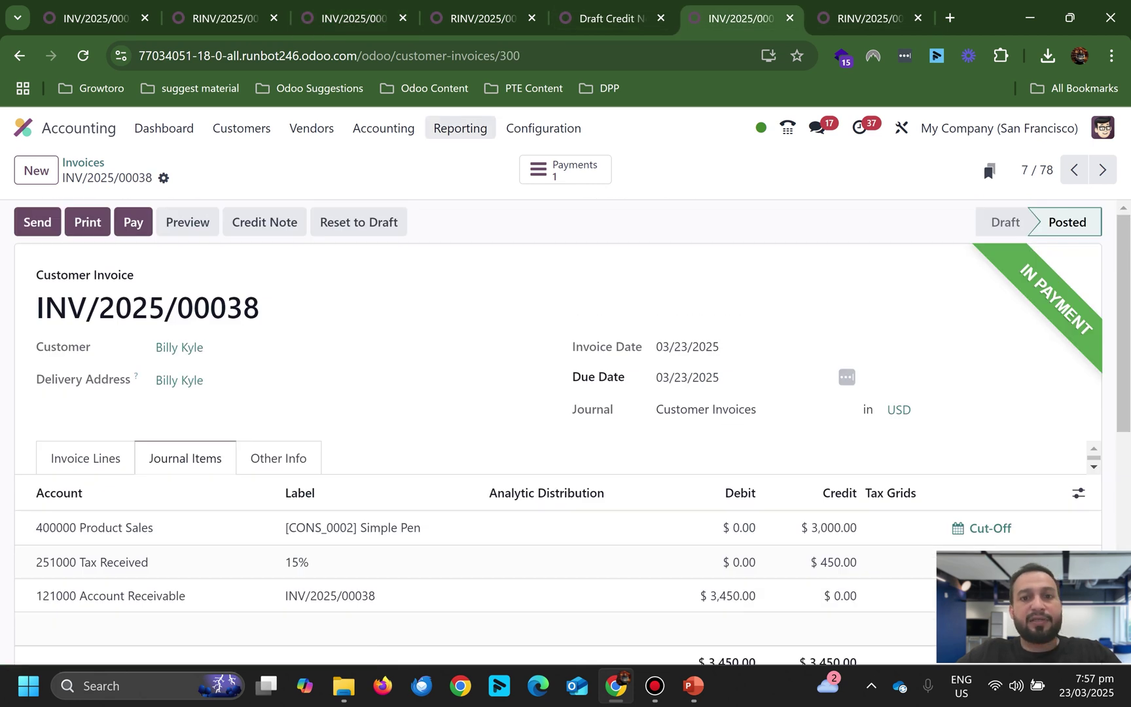
left_click(461, 128)
key("Escape")
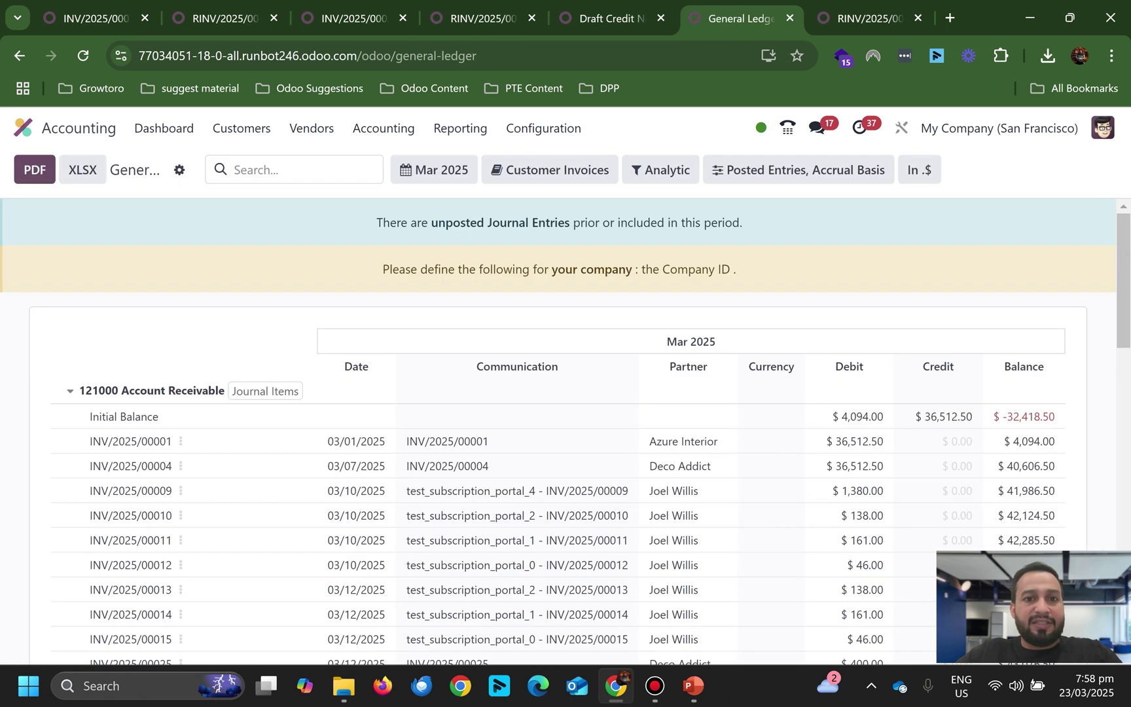
- Check the General Ledger's journal filter and examine the invoice and credit note entries under 121000 Account Receivable
left_click(550, 170)
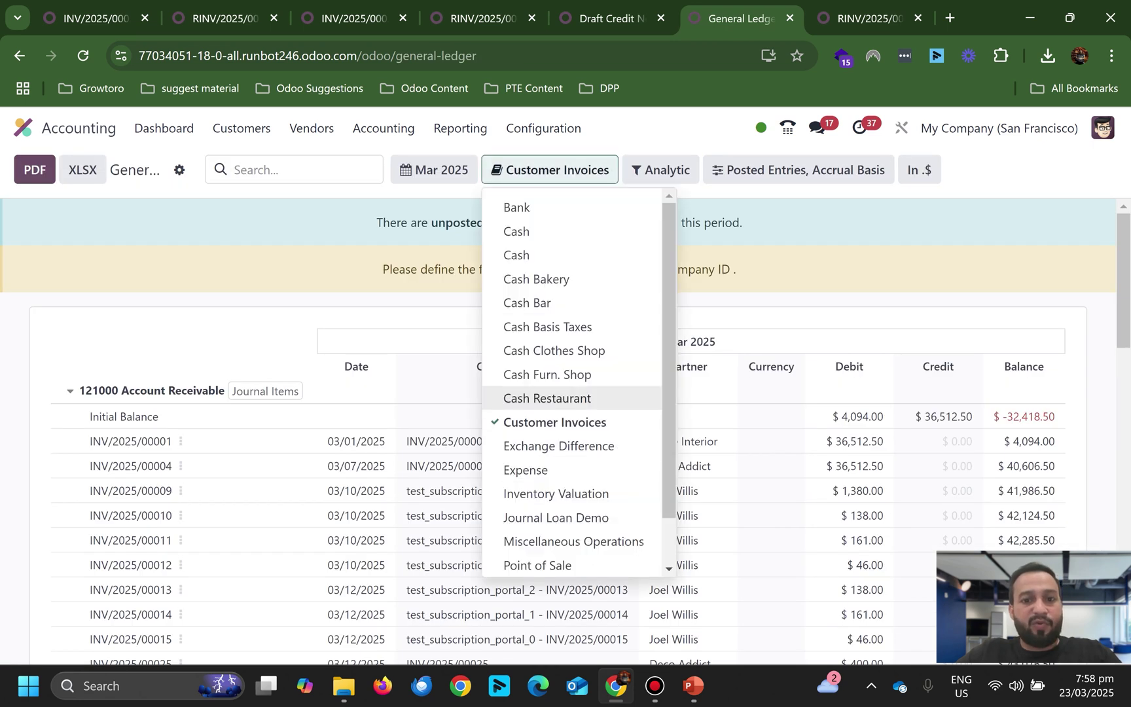
key("Escape")
scroll(524, 315, "down", 2)
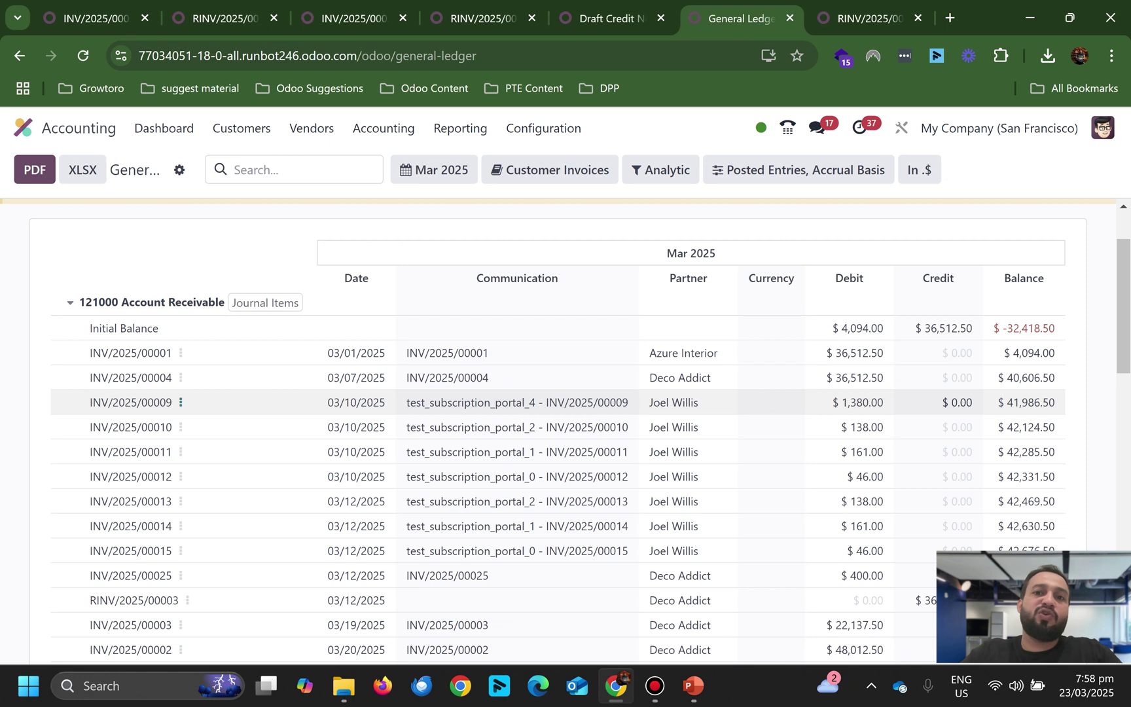
scroll(557, 459, "down", 12)
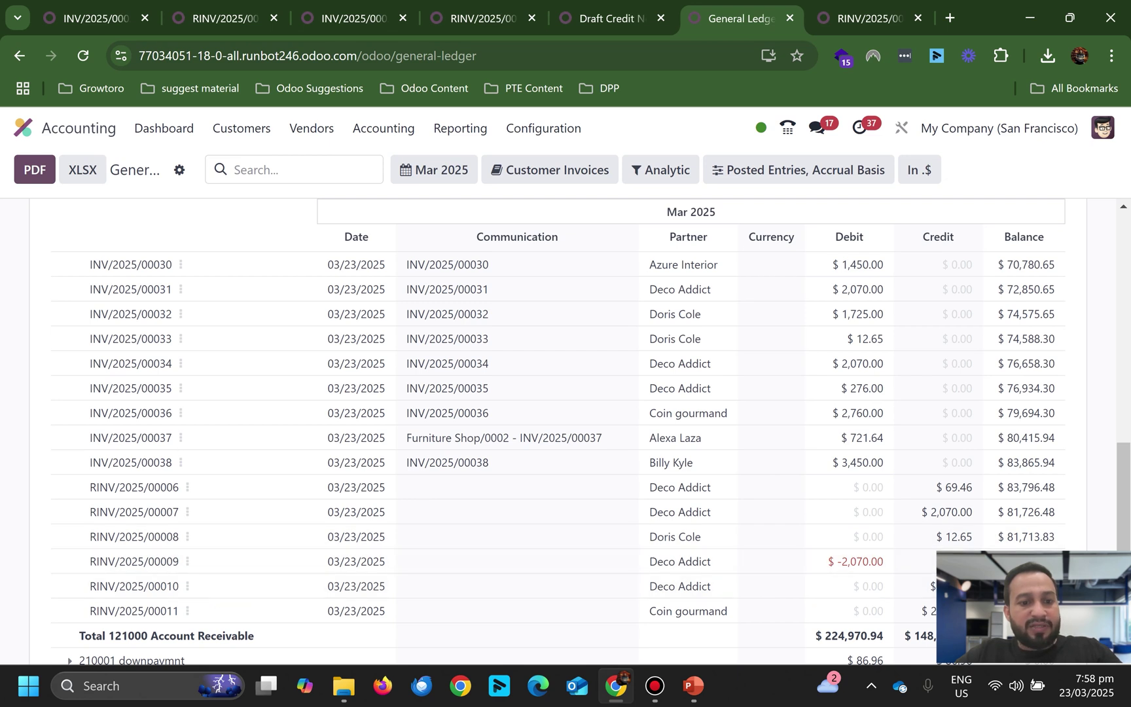
- Check the journal items of INV/2025/00034 and RINV/2025/00009 against their General Ledger entries
left_click(353, 17)
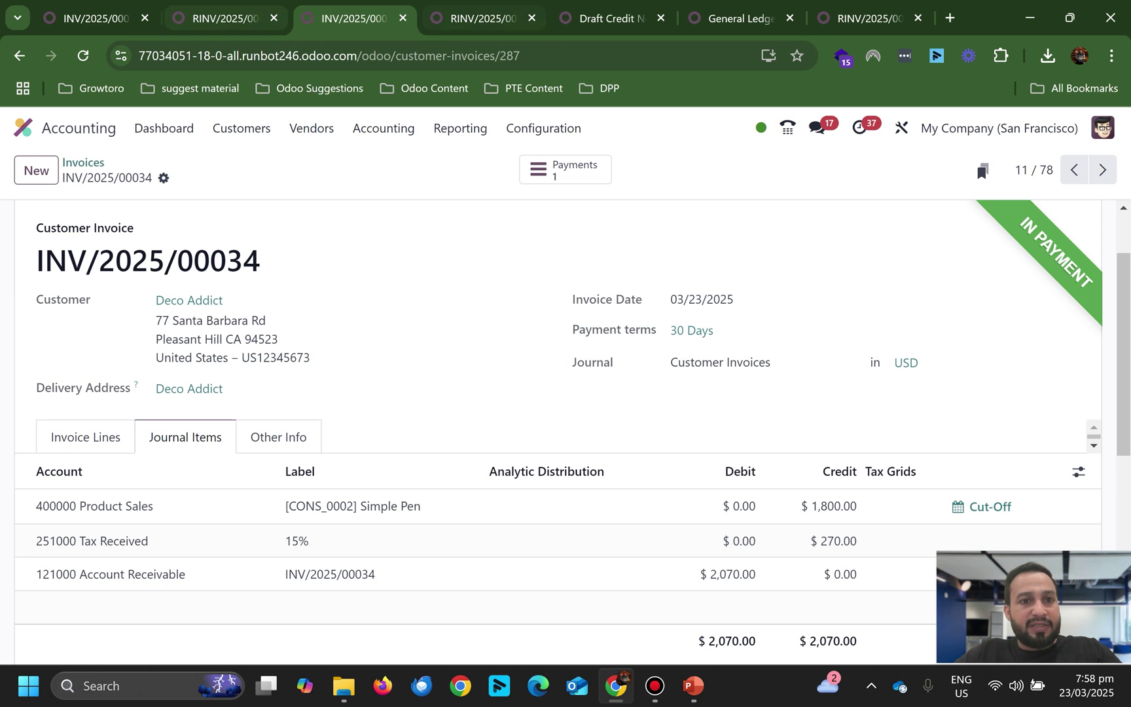
left_click(471, 18)
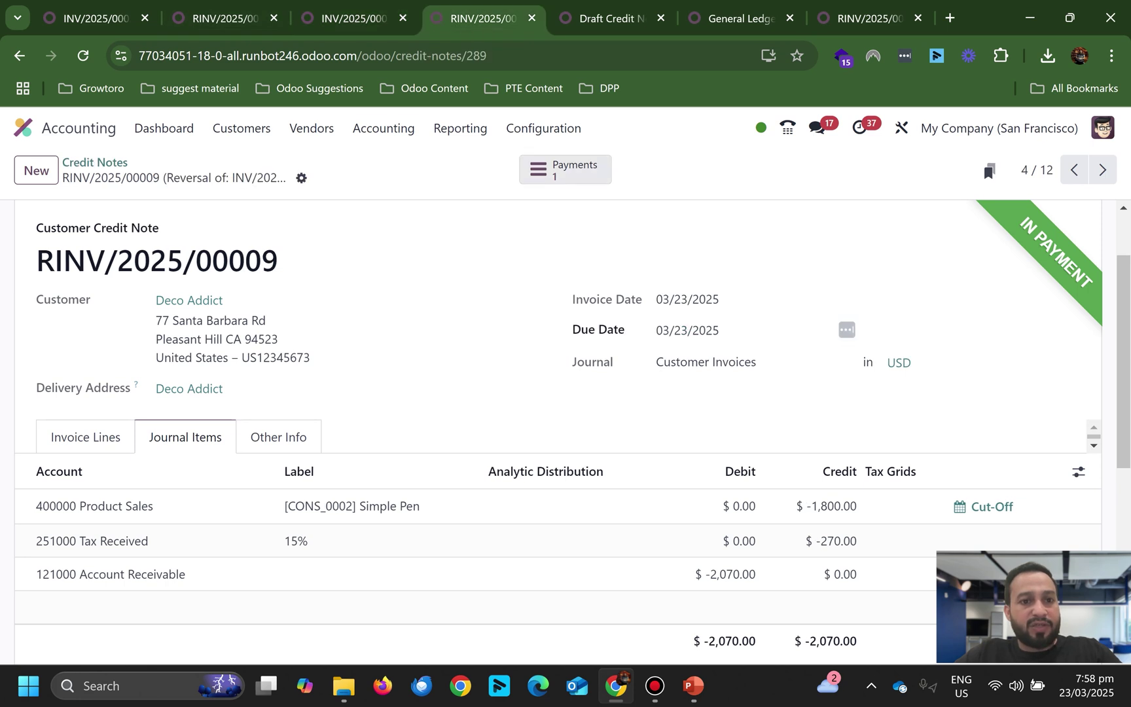
left_click(740, 17)
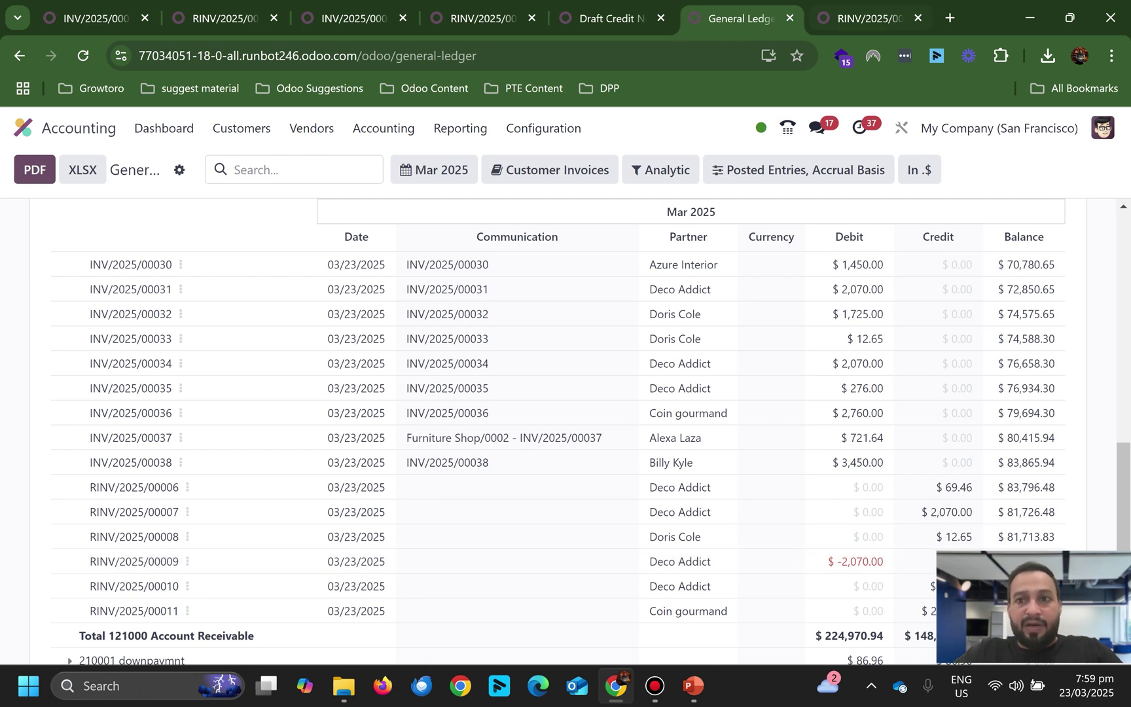
- Open the tab with Coin gourmand credit note RINV/2025/00011, checking back once with the General Ledger
left_click(864, 18)
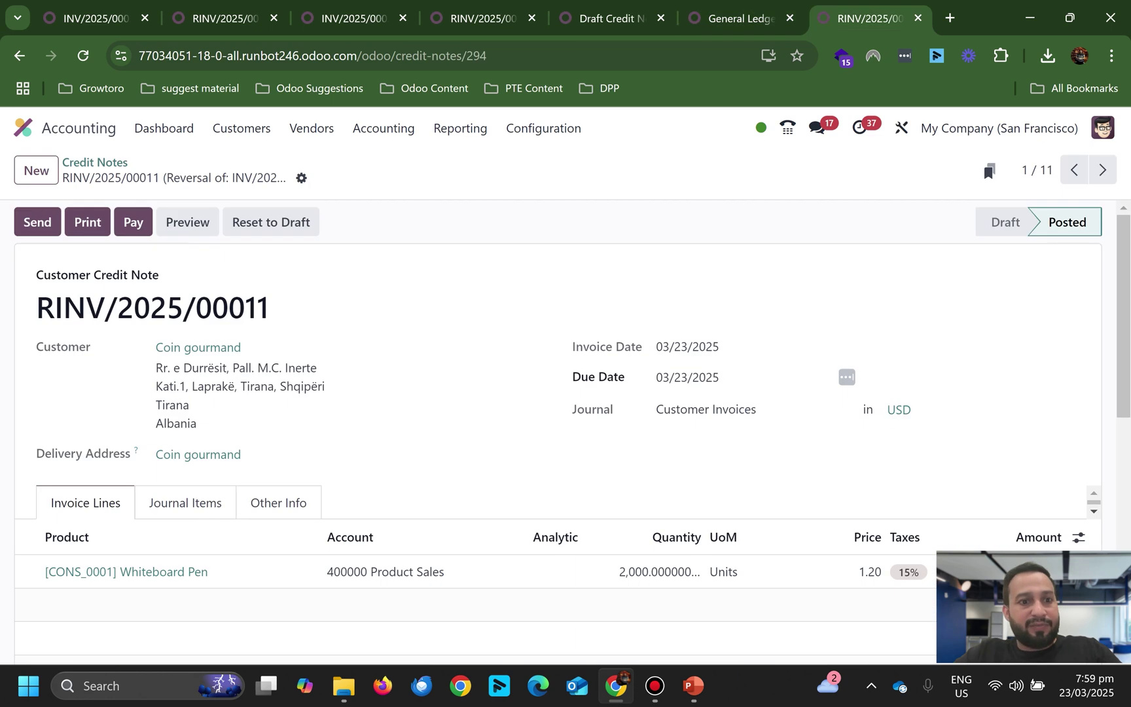
left_click(740, 18)
left_click(864, 18)
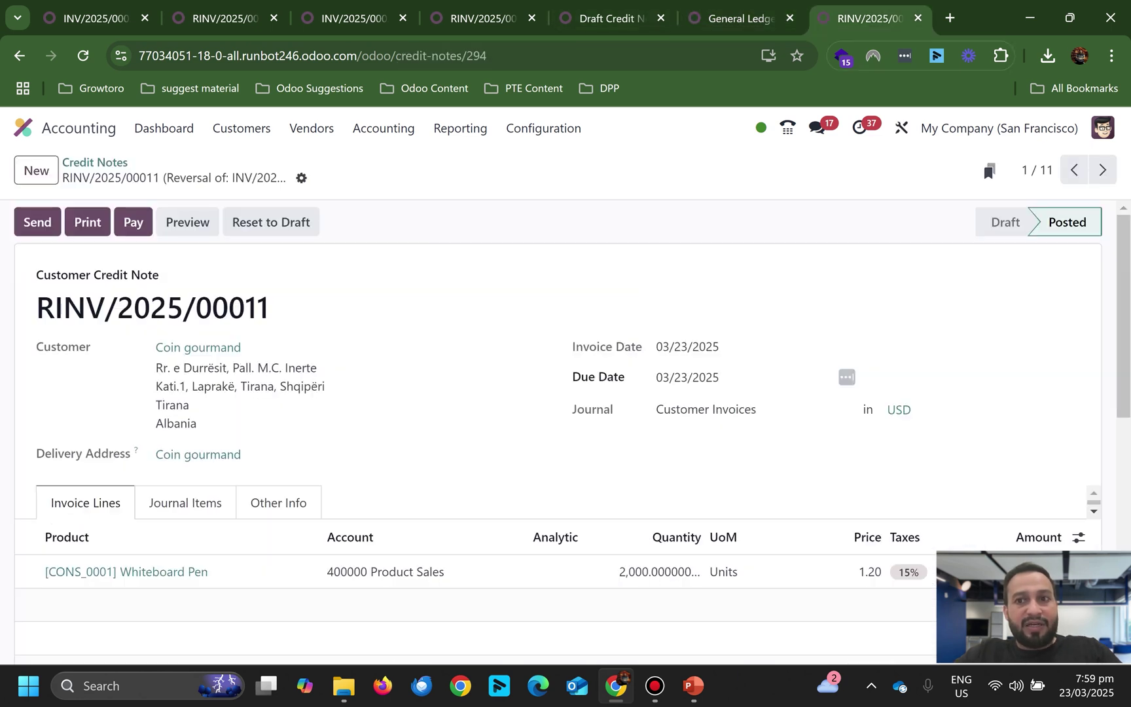
- Confirm the draft customer credit note that reverses invoice INV/2025/00038 and check its assigned number
left_click(609, 18)
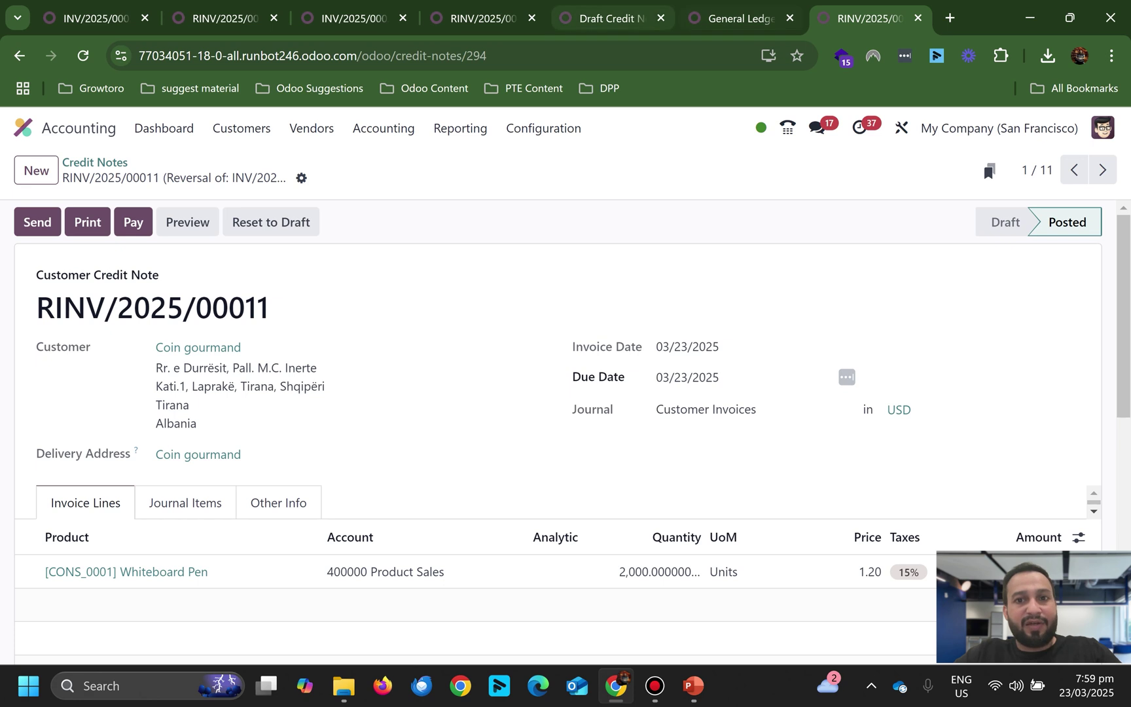
scroll(566, 432, "up", 2)
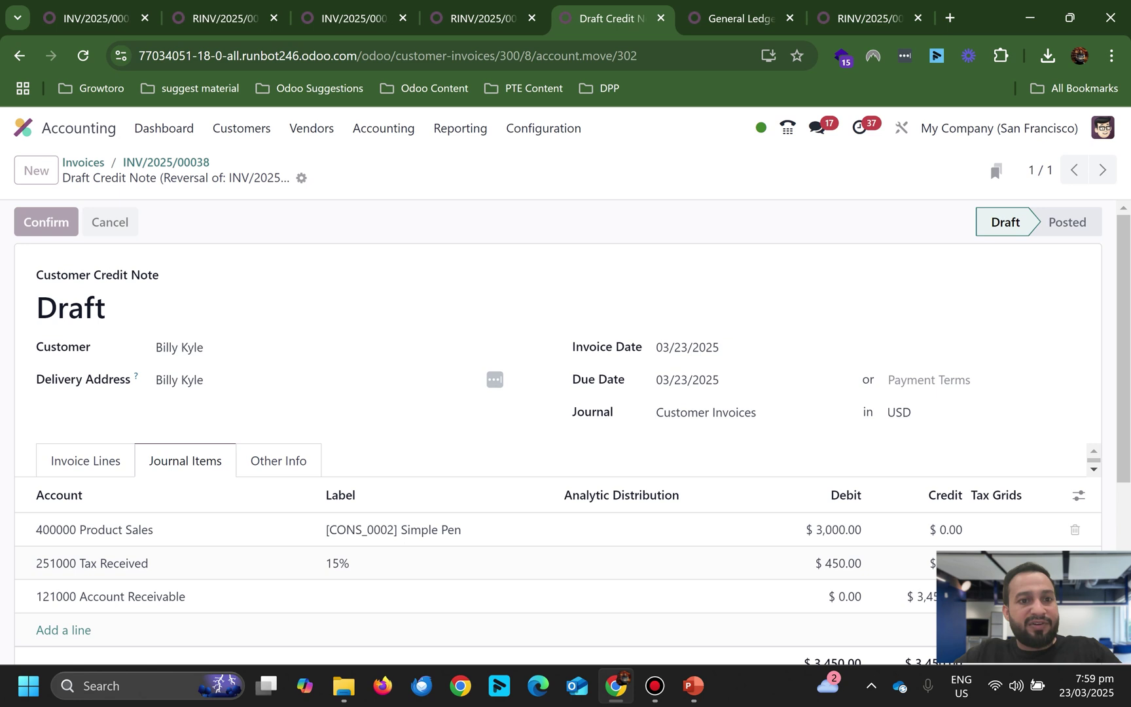
key("alt+q")
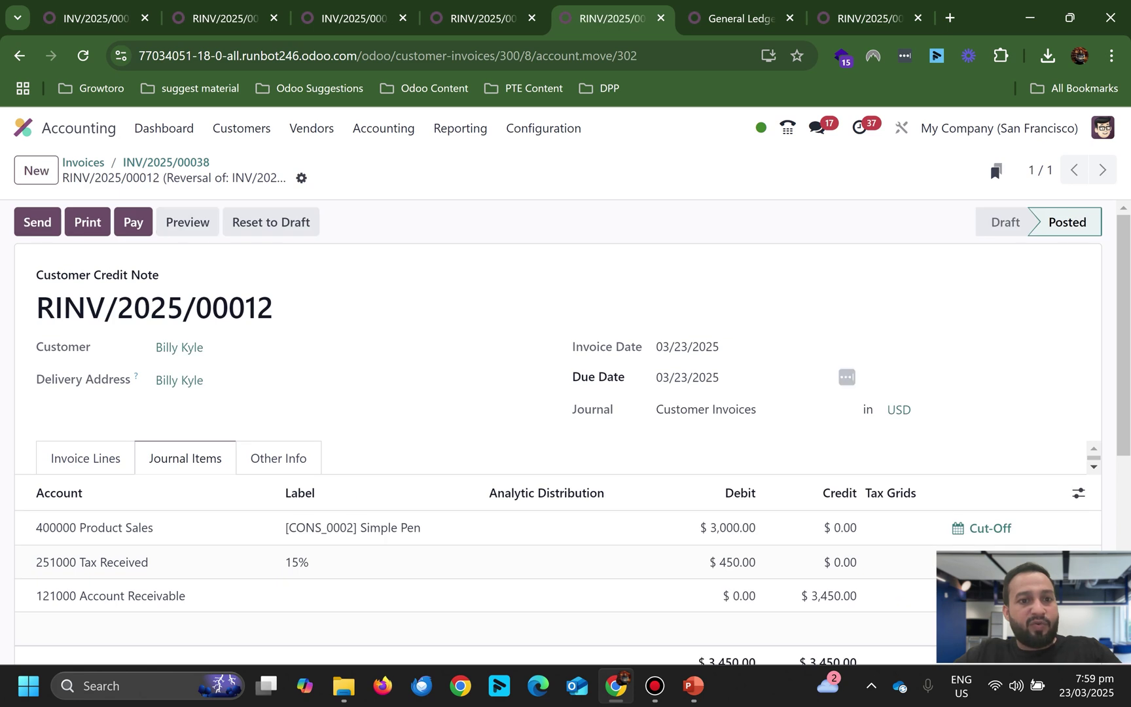
left_click_drag(274, 308, 36, 308)
- Reload the General Ledger and examine the entries of INV/2025/00038 and its credit note under 121000 Account Receivable
left_click(483, 18)
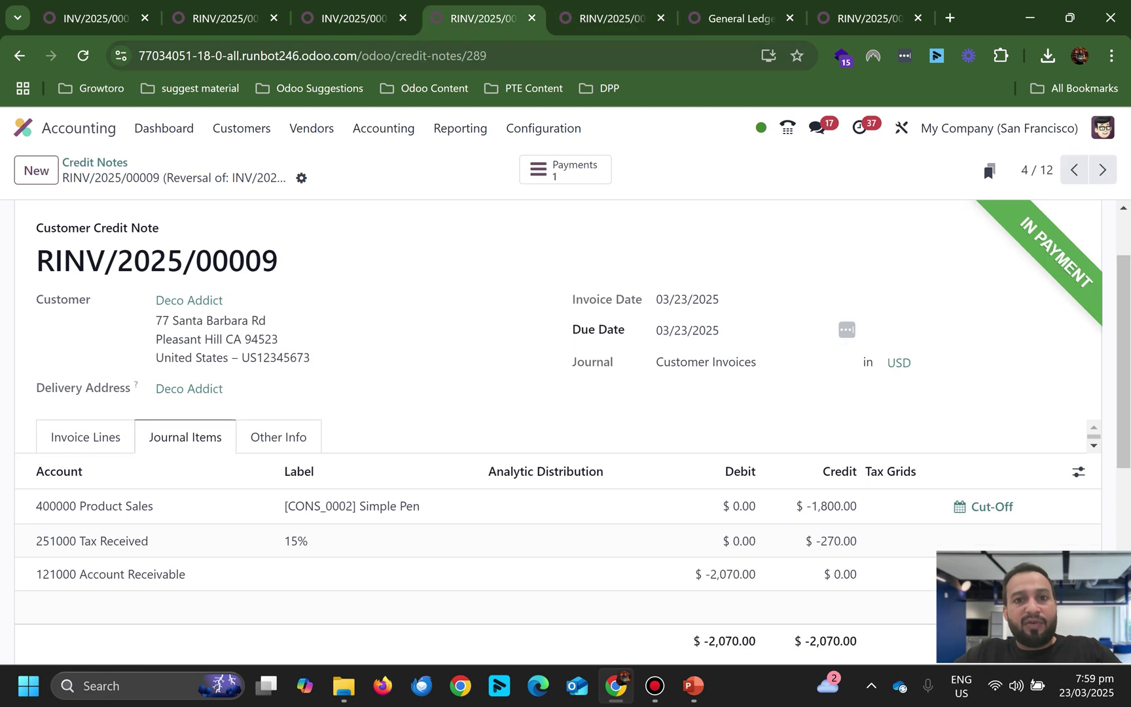
left_click(741, 18)
key("F5")
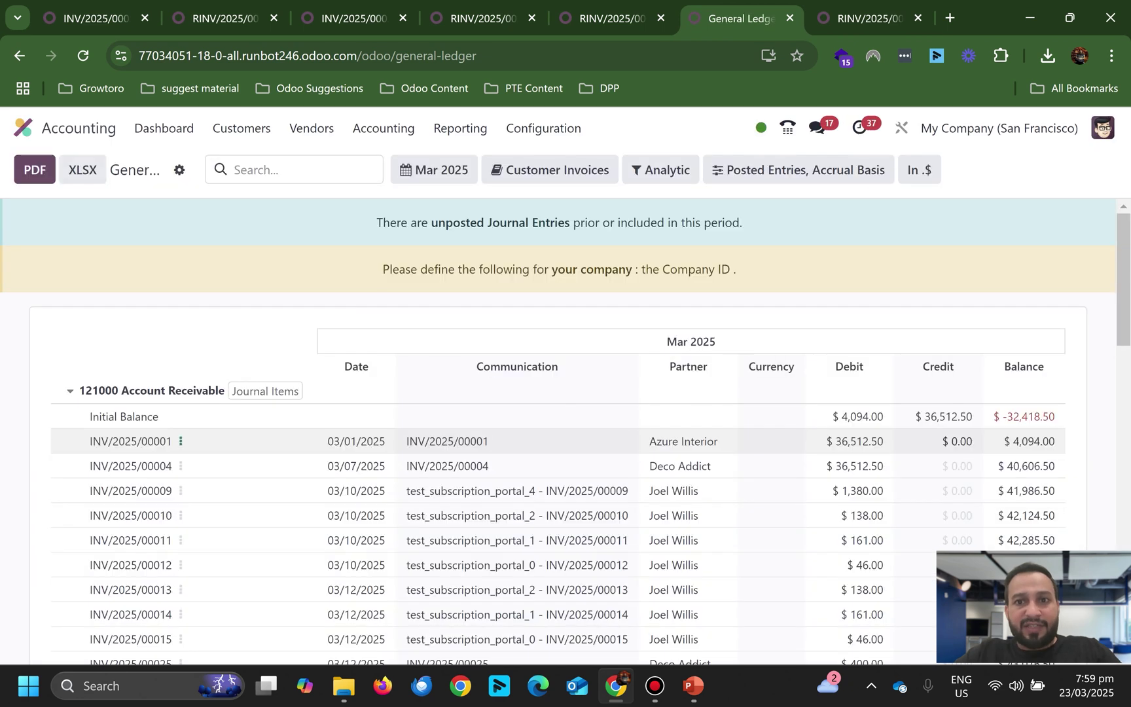
scroll(557, 432, "down", 8)
scroll(556, 399, "down", 9)
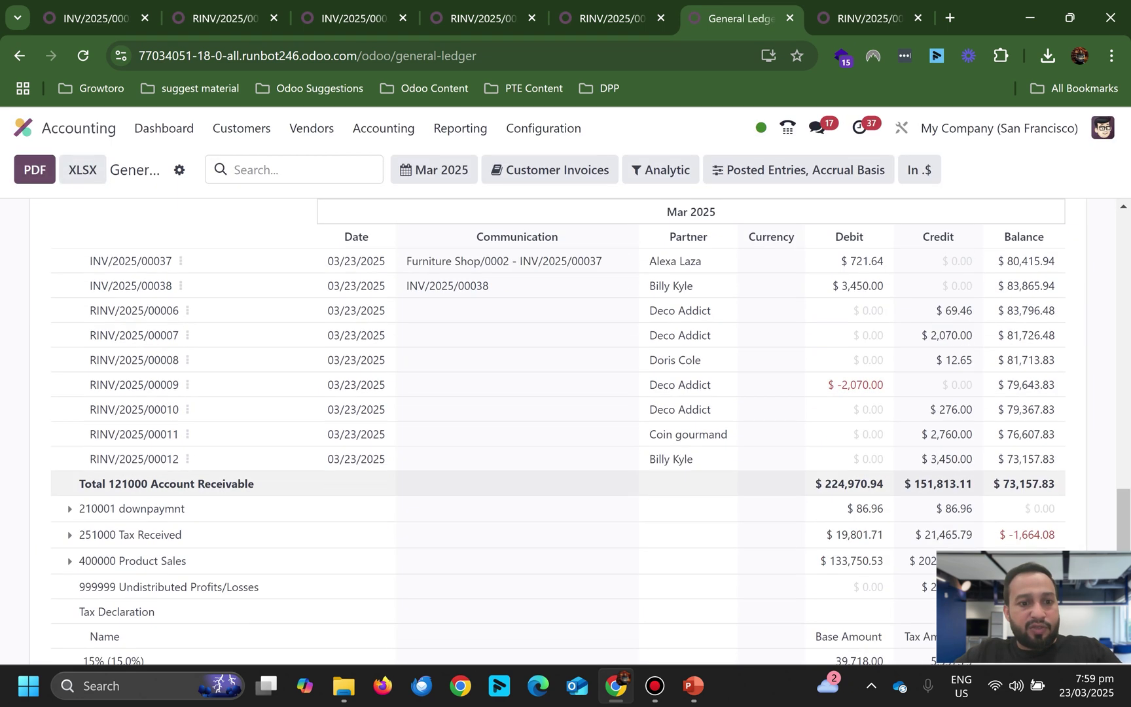
scroll(556, 399, "up", 2)
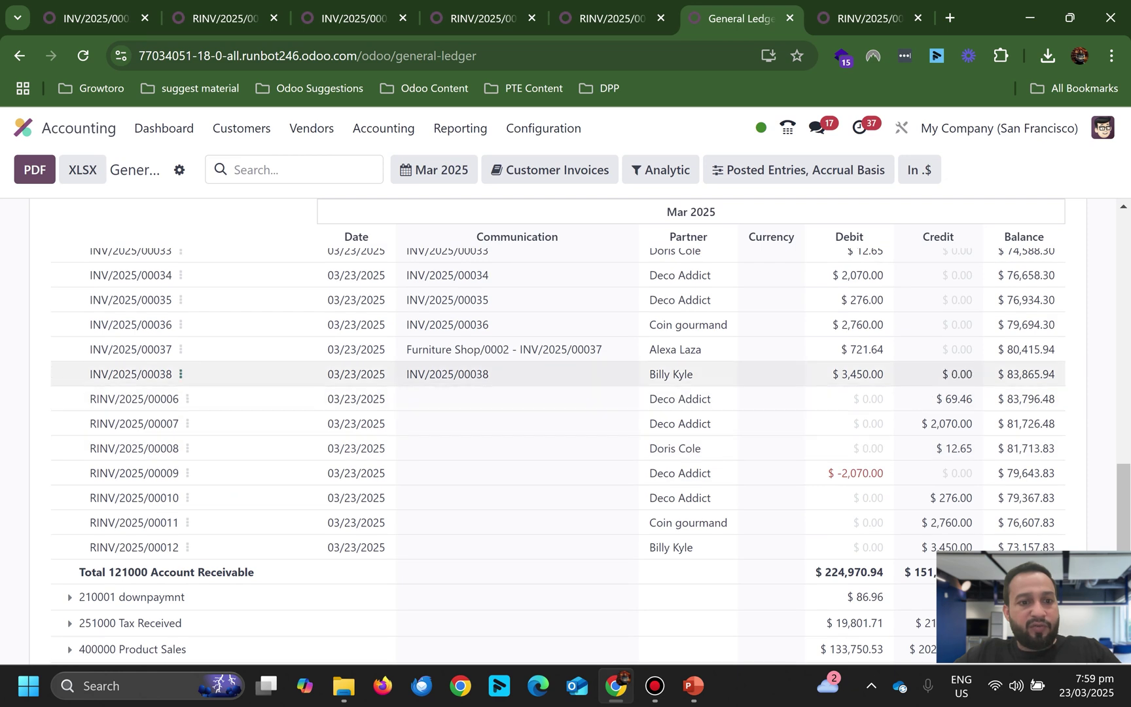